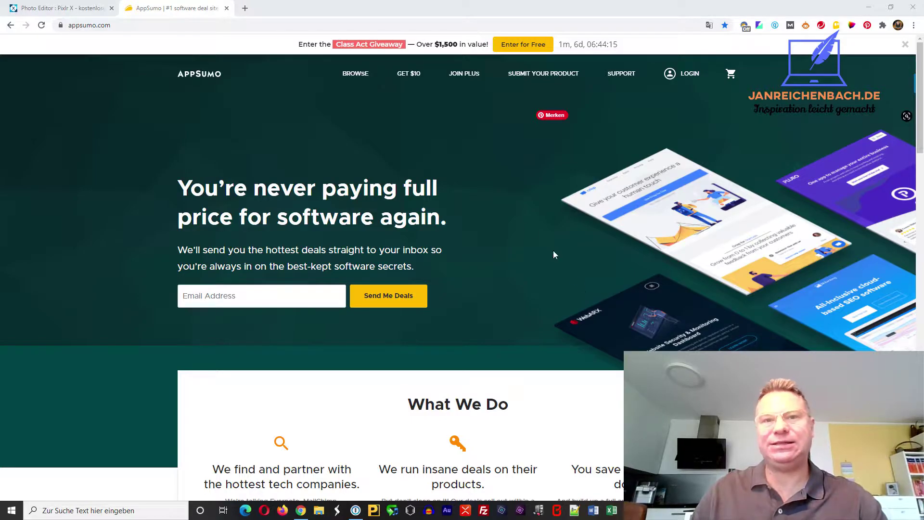
Browse AppSumo's software deals, load more results and open the Pixlr Perfect deal page.
left_click(354, 77)
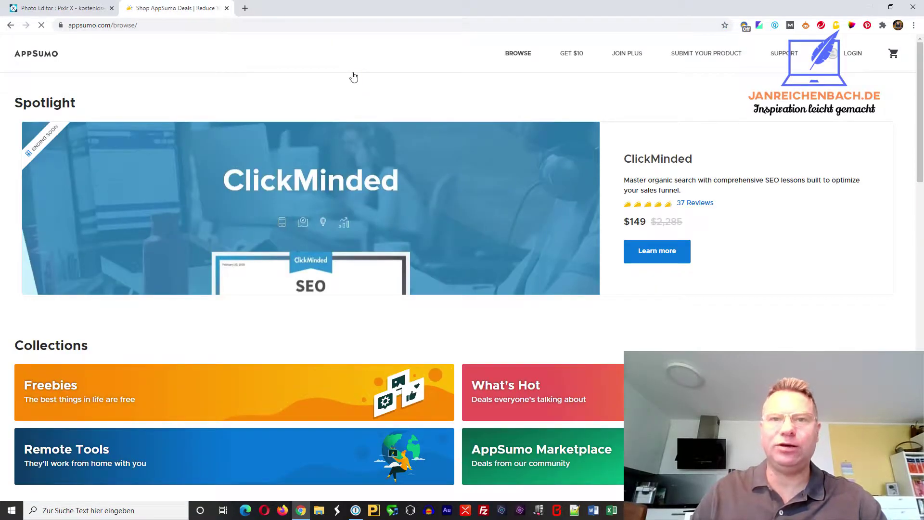
scroll(413, 130, "down", 4)
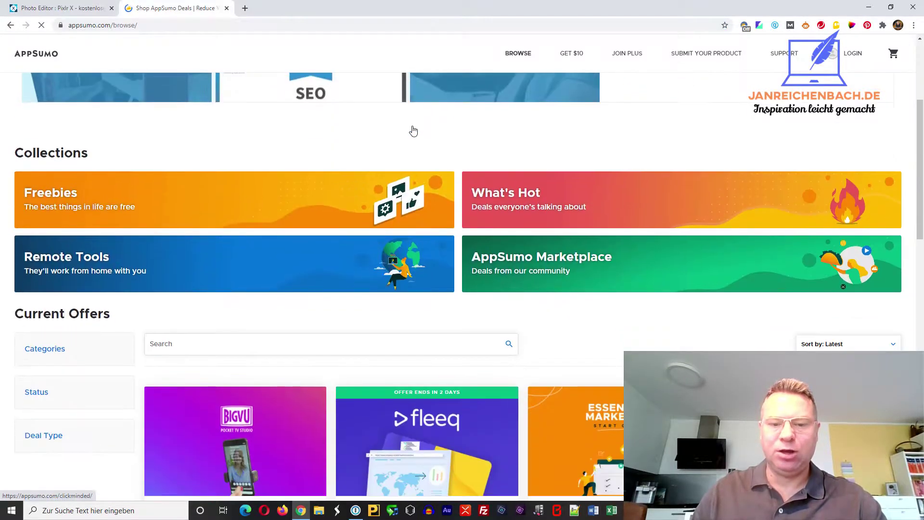
scroll(412, 130, "down", 5)
scroll(413, 130, "down", 4)
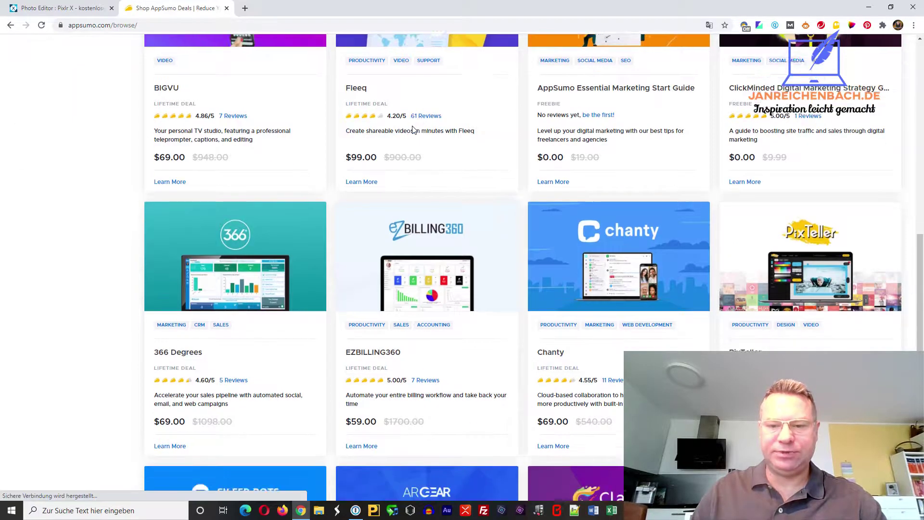
scroll(413, 130, "down", 3)
scroll(413, 130, "down", 5)
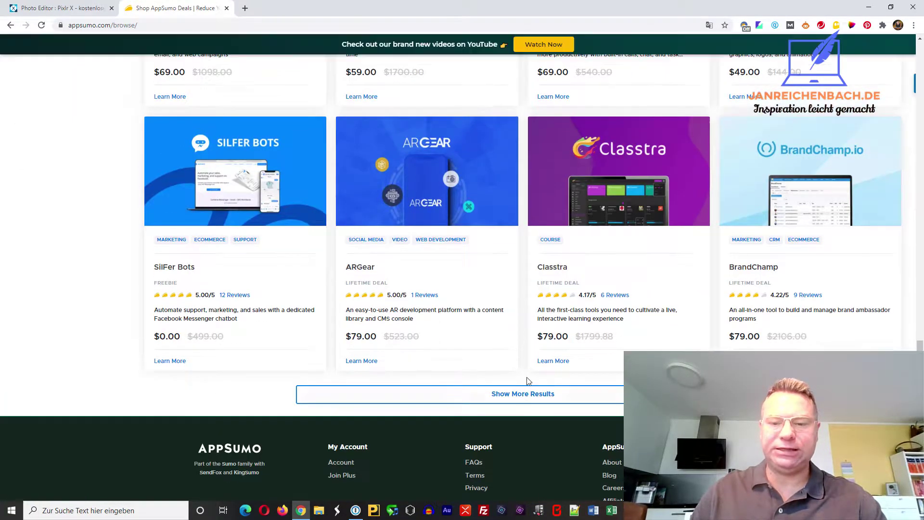
left_click(524, 394)
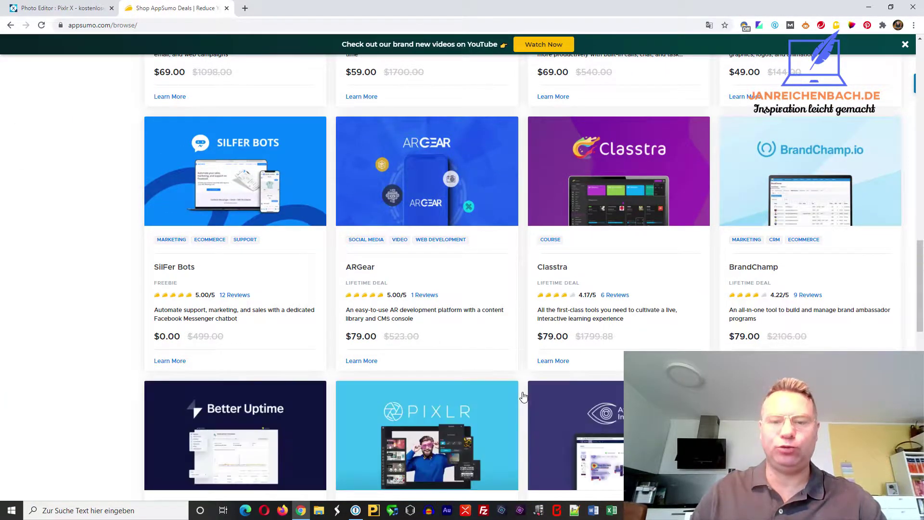
scroll(523, 369, "down", 3)
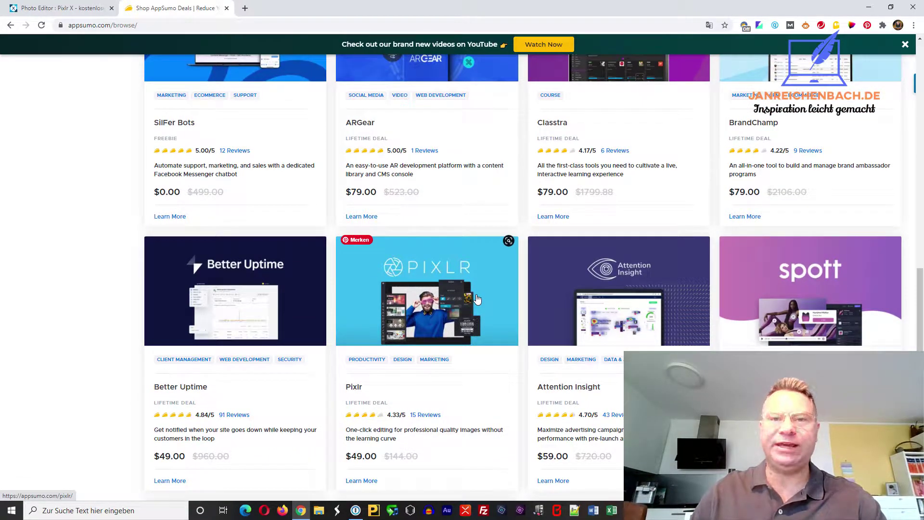
left_click(477, 299)
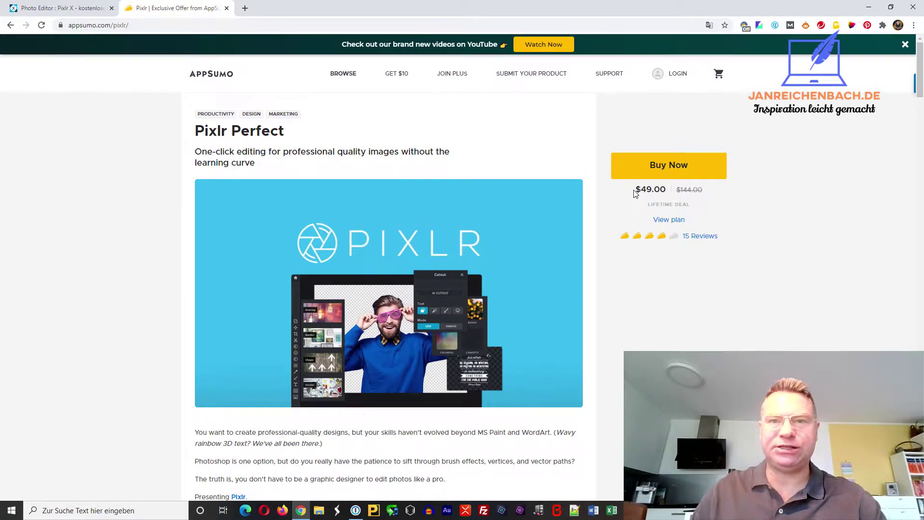
Jump to the Pixlr Premium Plan offer with its deal terms and $49.00 one-time price.
left_click(676, 224)
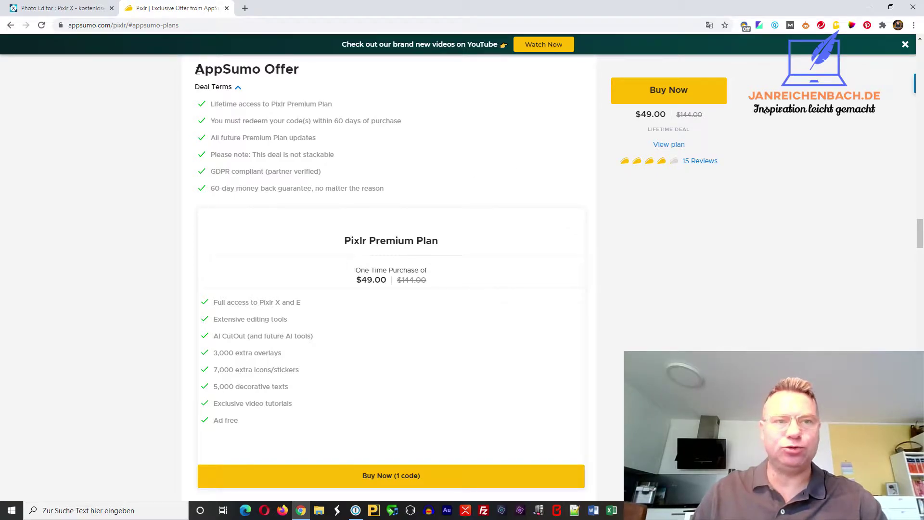
Review Pixlr's subscription pricing plans, then return to the Pixlr X start page.
left_click(81, 9)
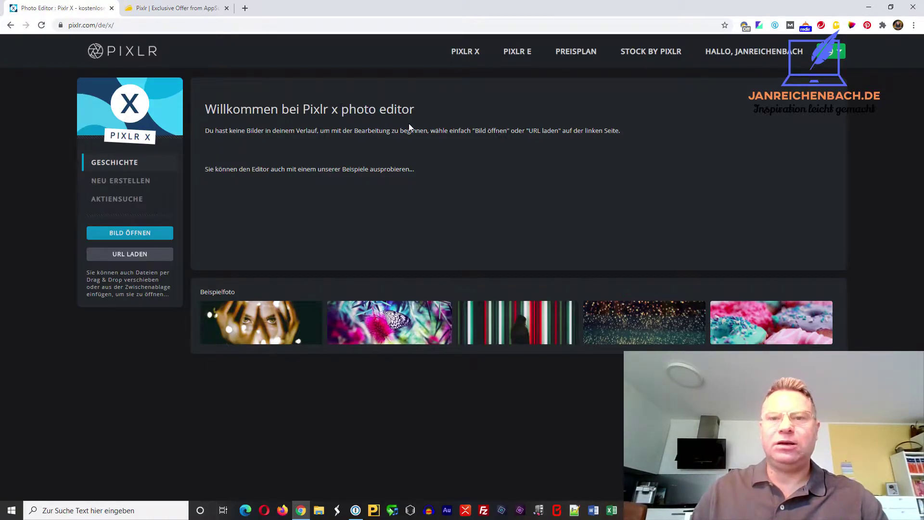
left_click(575, 56)
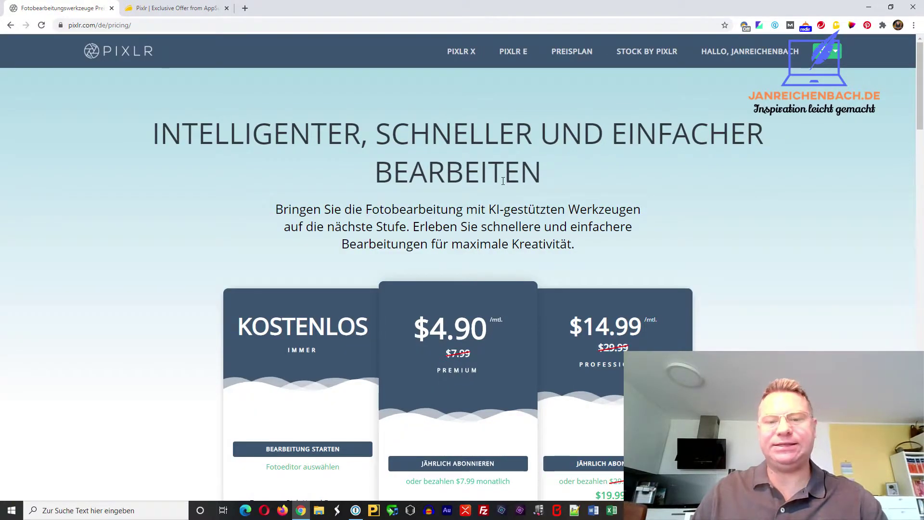
scroll(501, 179, "down", 2)
scroll(501, 180, "down", 1)
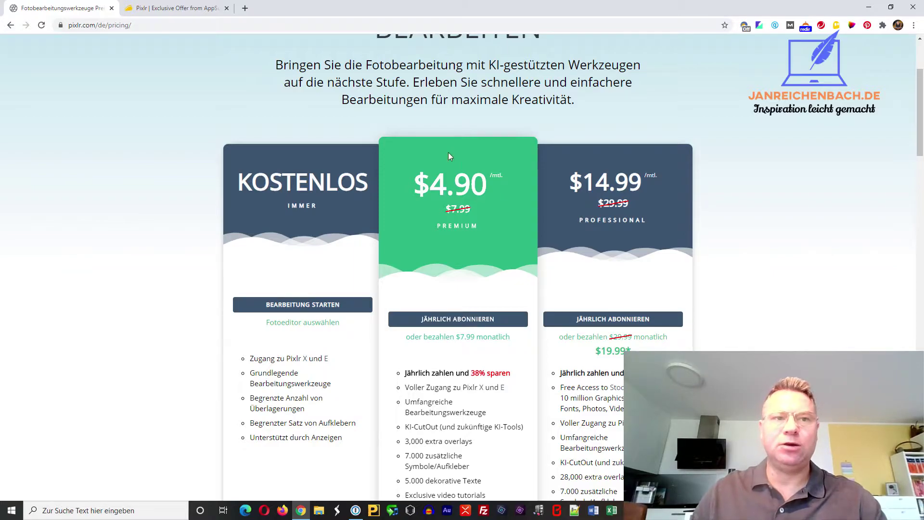
left_click(10, 25)
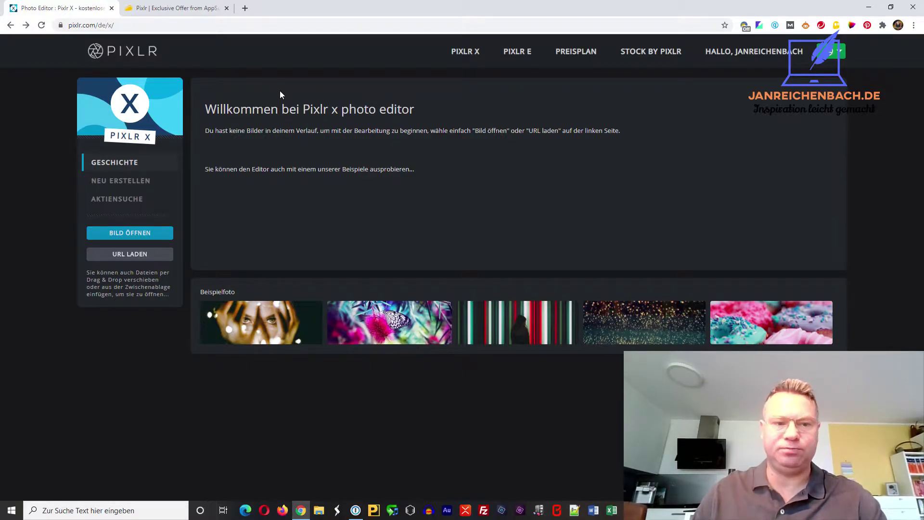
left_click(161, 237)
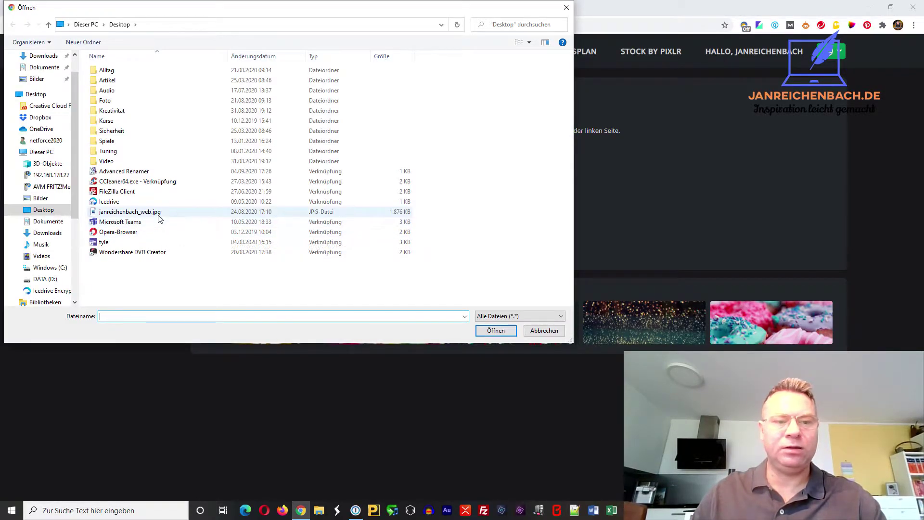
left_click(159, 212)
left_click(489, 333)
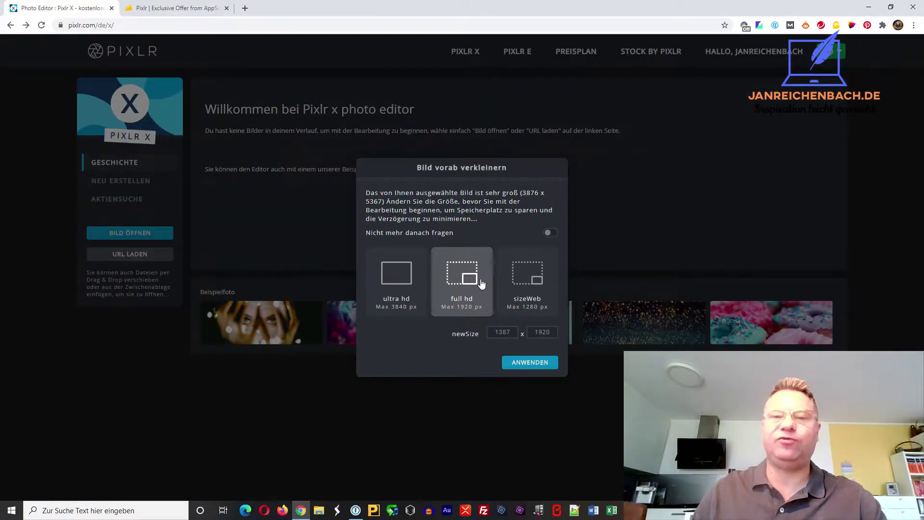
left_click(530, 364)
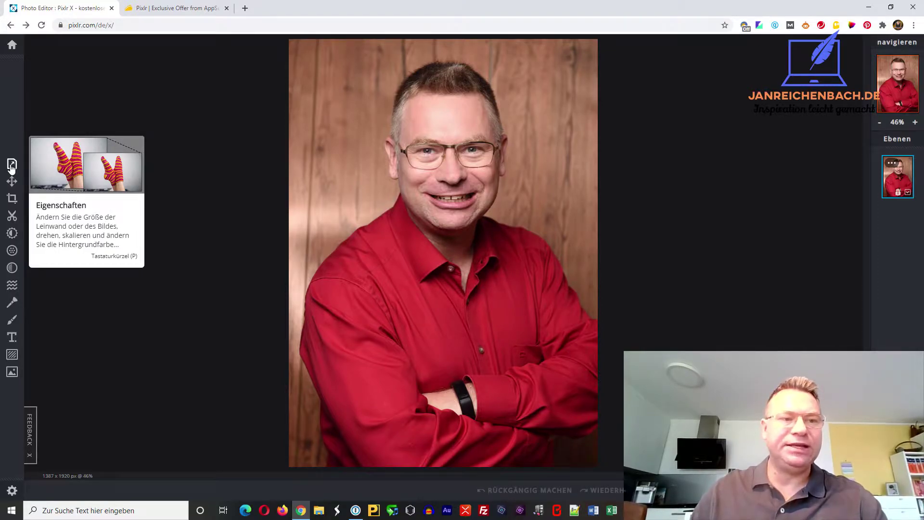
Look through the canvas, arrange, crop, cutout, adjust and filter panels in the left toolbar.
left_click(13, 166)
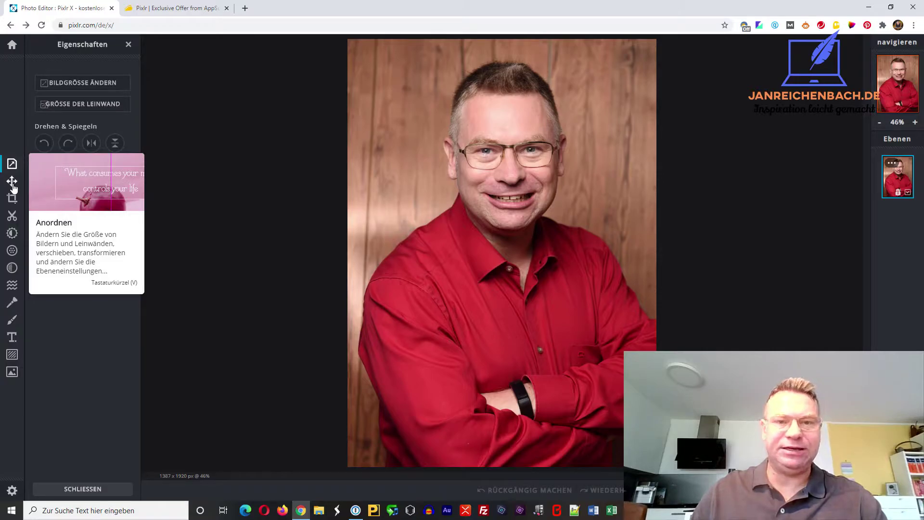
left_click(13, 181)
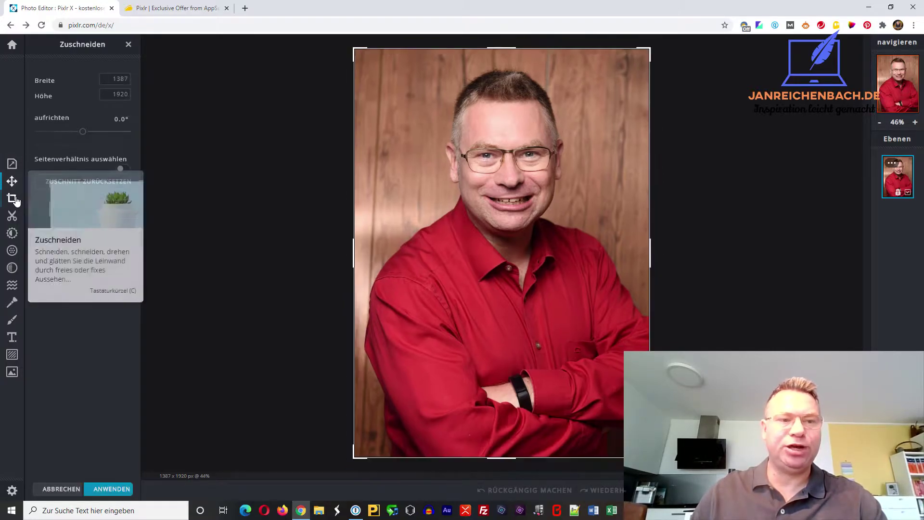
left_click(12, 198)
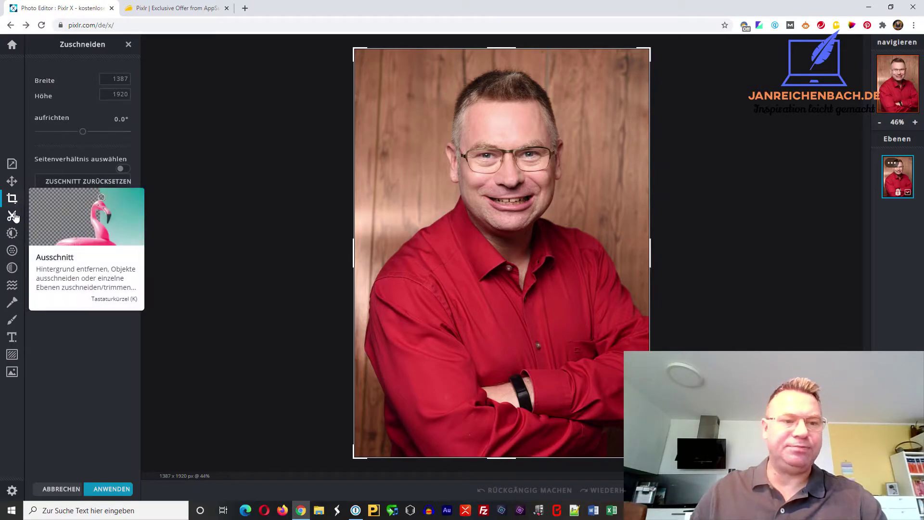
left_click(13, 215)
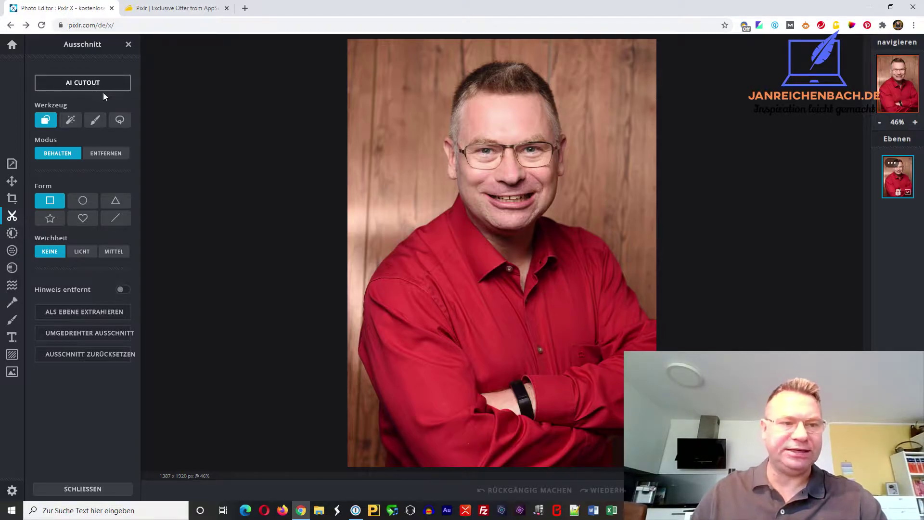
left_click(12, 234)
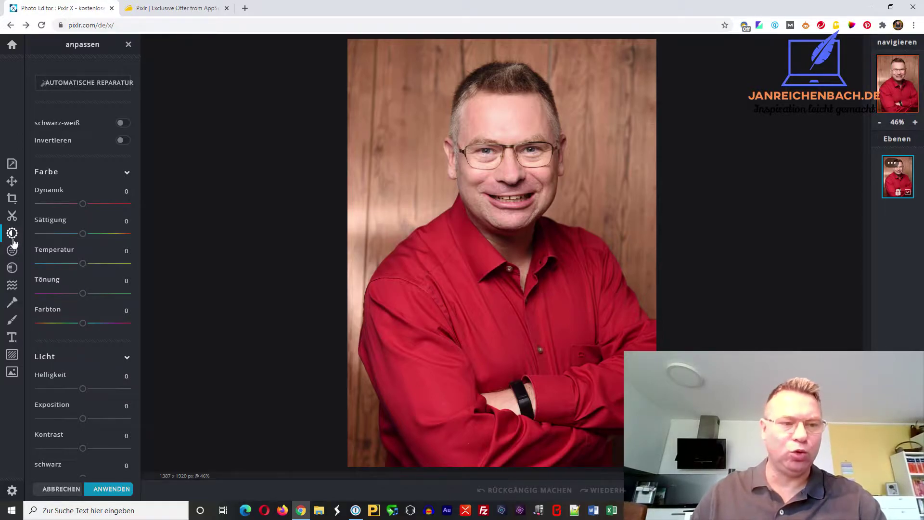
left_click(10, 252)
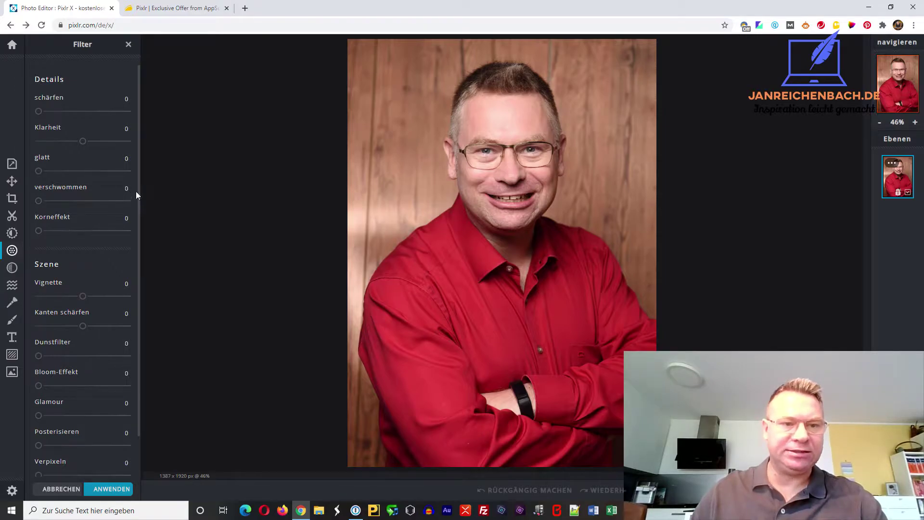
left_click_drag(138, 195, 132, 253)
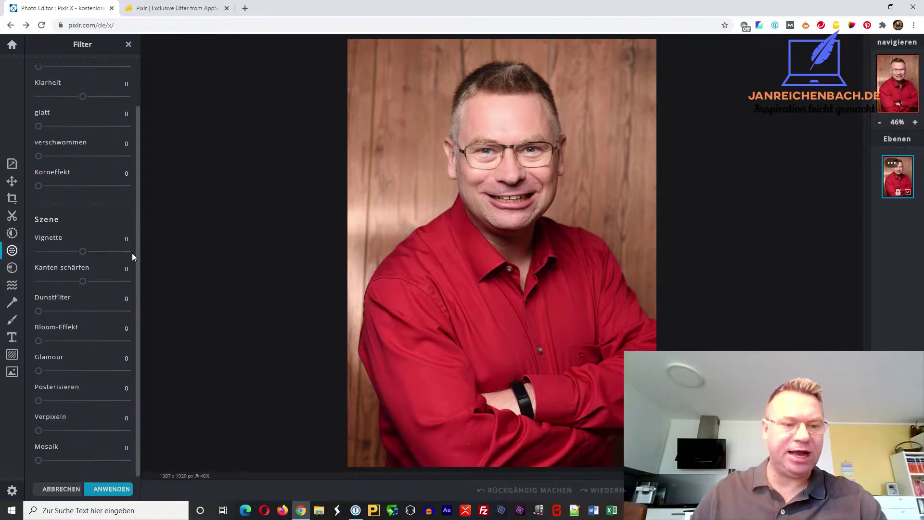
Browse the effect, liquify, retouch, draw, text, element and add-image panels, ending on cutout options.
left_click(13, 269)
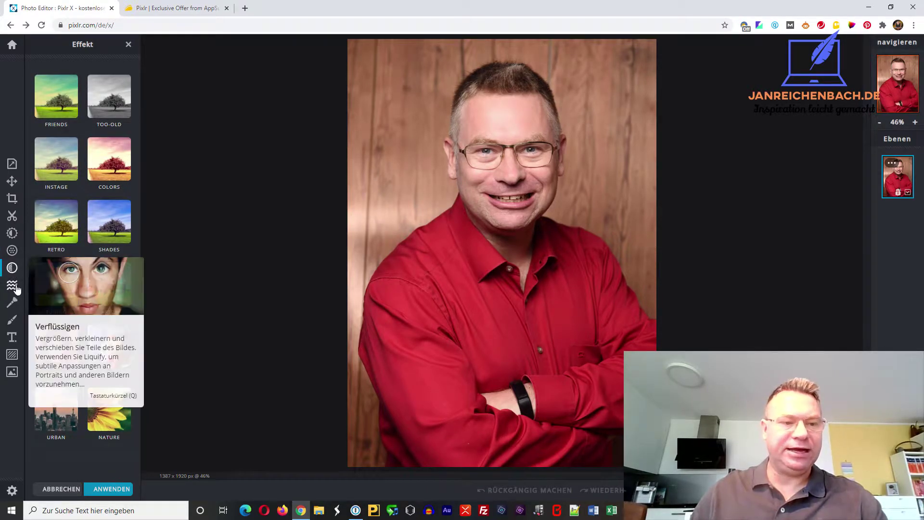
left_click(16, 288)
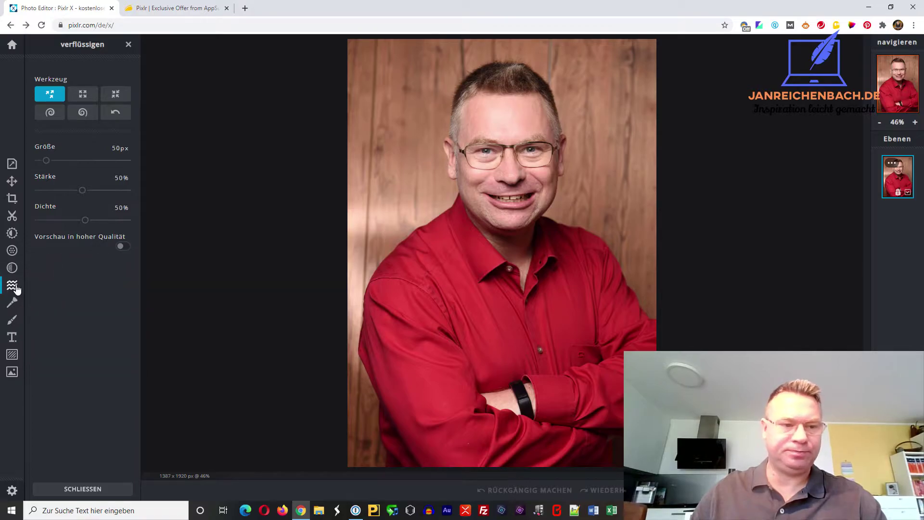
left_click(13, 308)
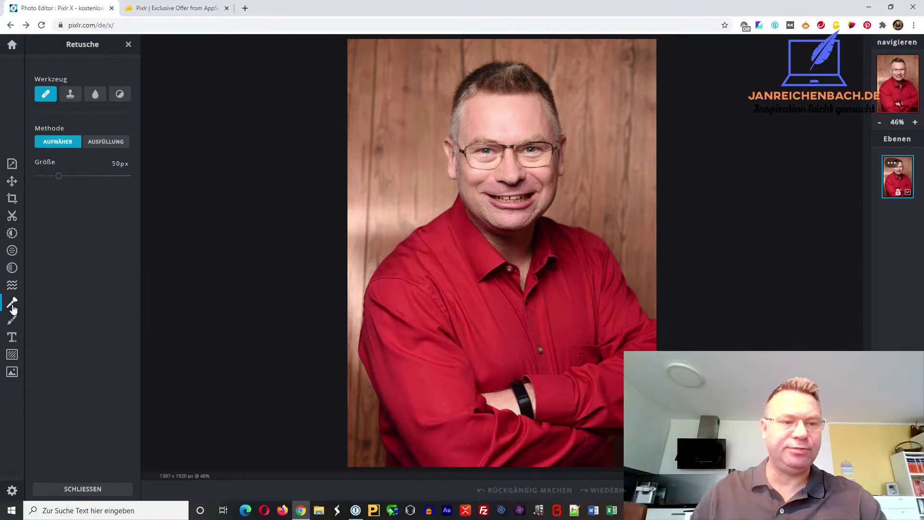
left_click(13, 325)
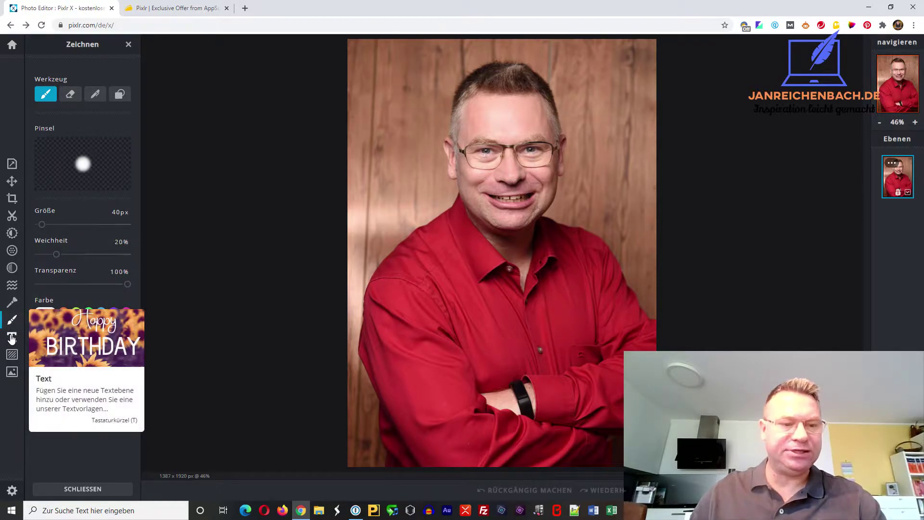
left_click(12, 338)
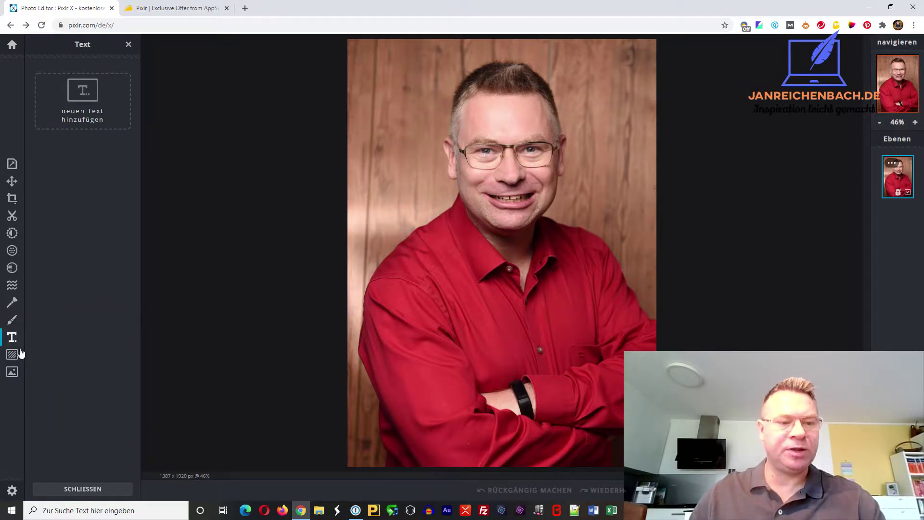
left_click(19, 355)
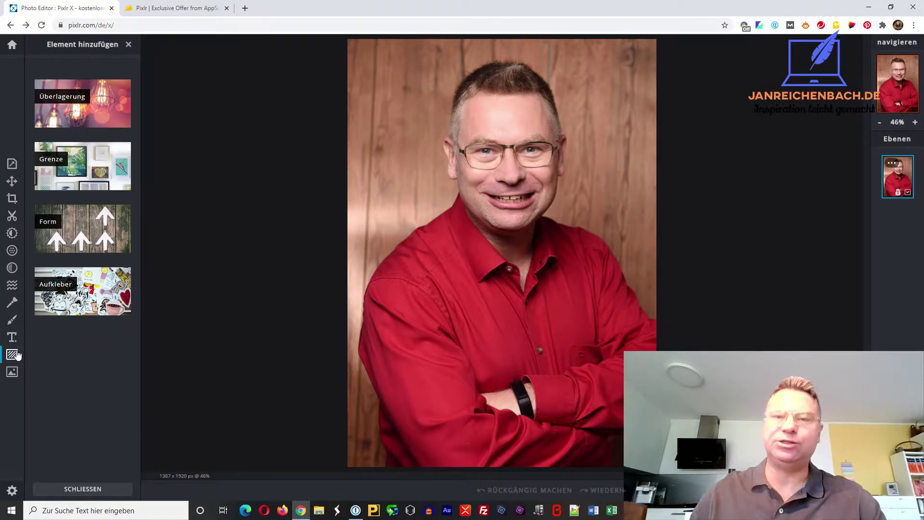
left_click(13, 377)
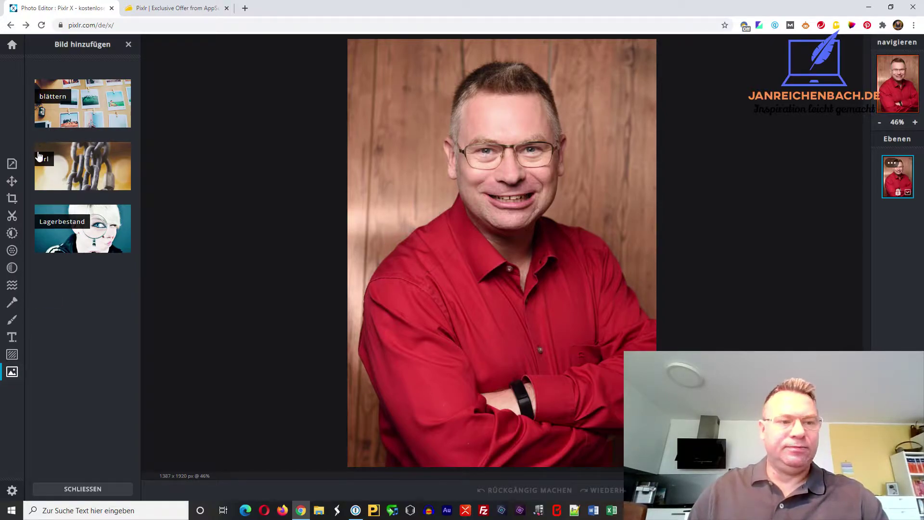
left_click(12, 219)
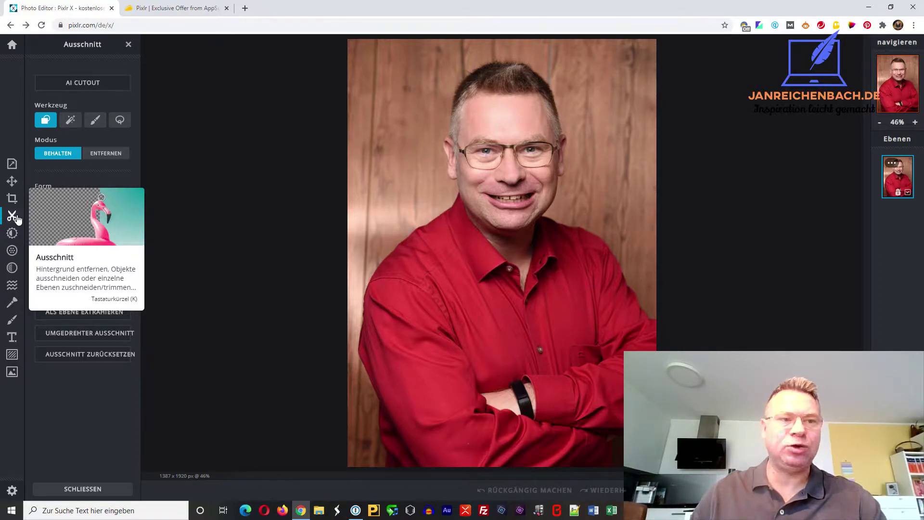
Remove the wooden background with AI Cutout, leaving only the man on transparency.
left_click(80, 86)
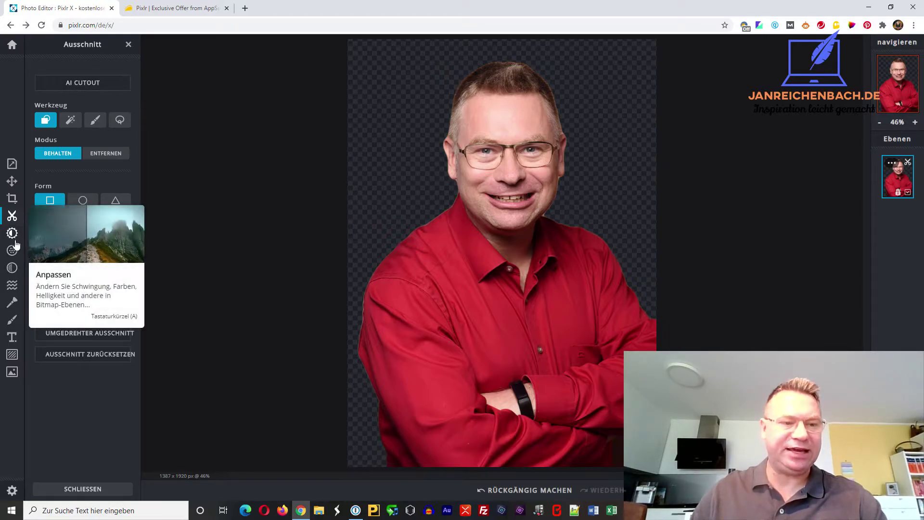
left_click(12, 268)
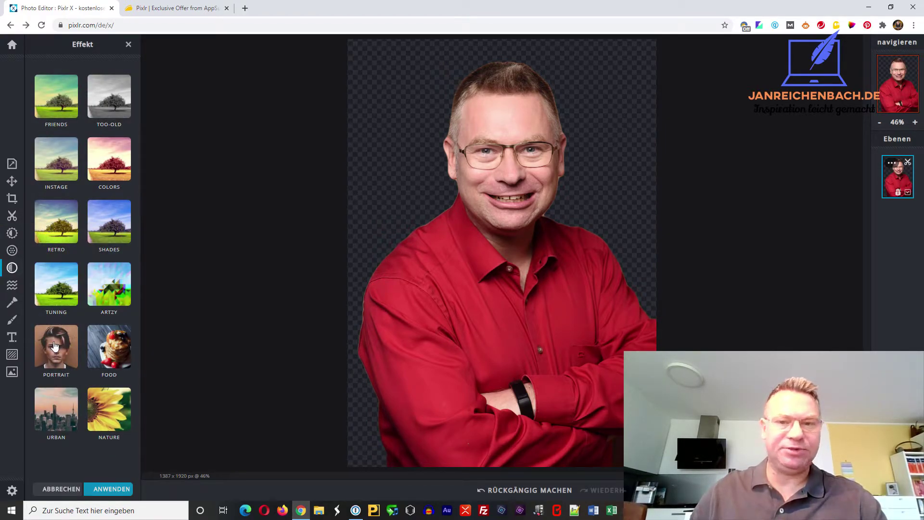
Preview the Portrait effects MATTE, DEEP, FILM, SUNNY and GRITTY on the cutout.
left_click(55, 346)
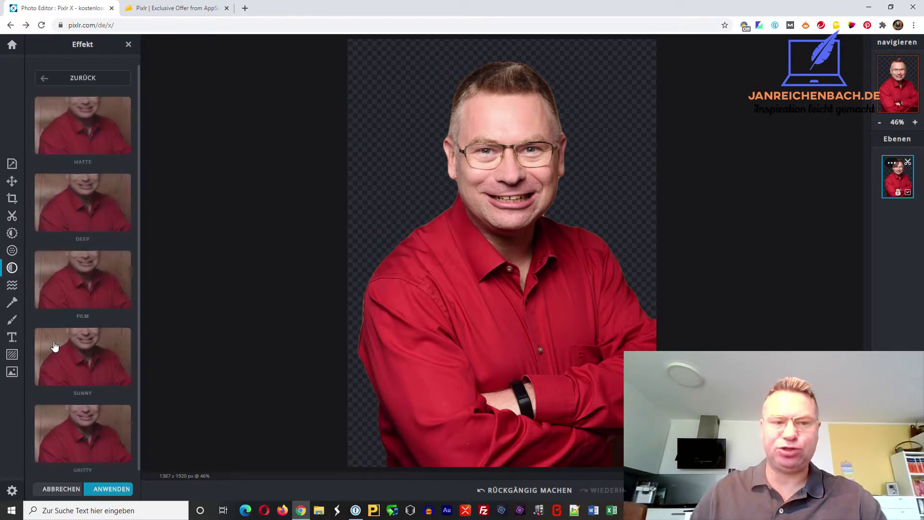
left_click(89, 146)
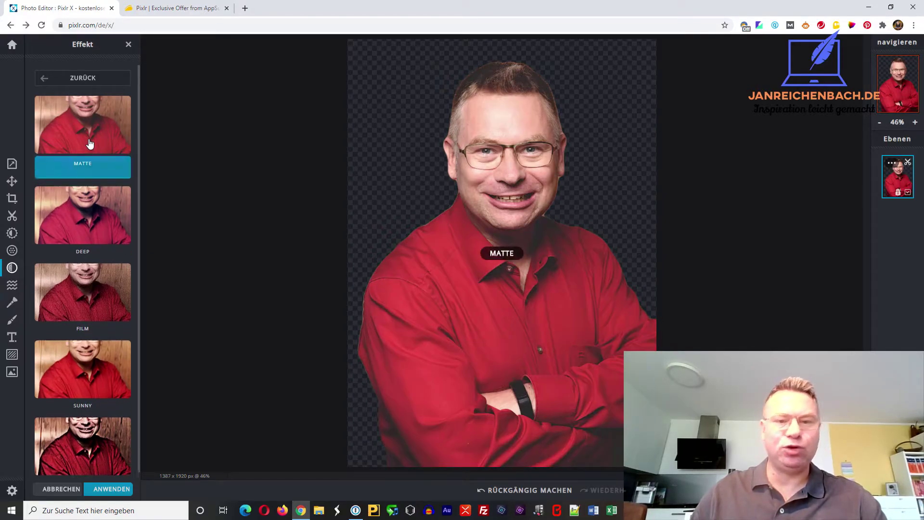
left_click(85, 219)
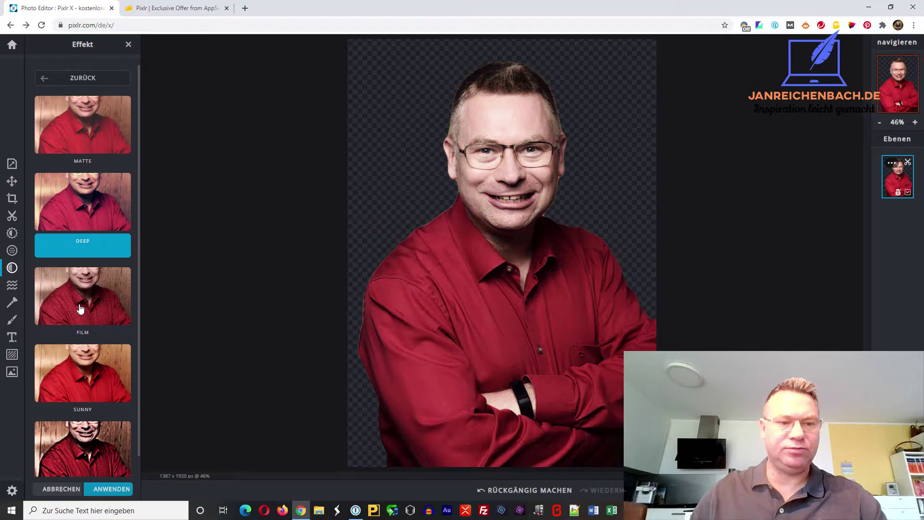
left_click(80, 308)
left_click(76, 367)
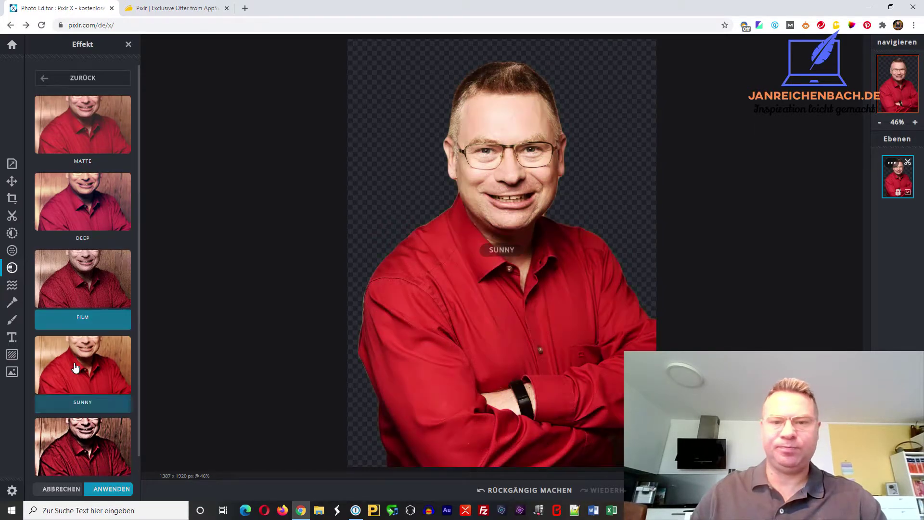
left_click(95, 452)
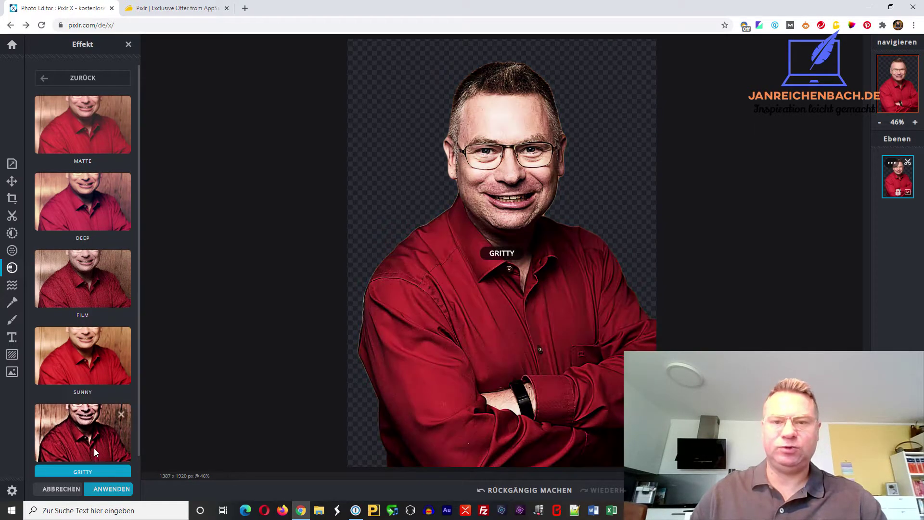
left_click(77, 79)
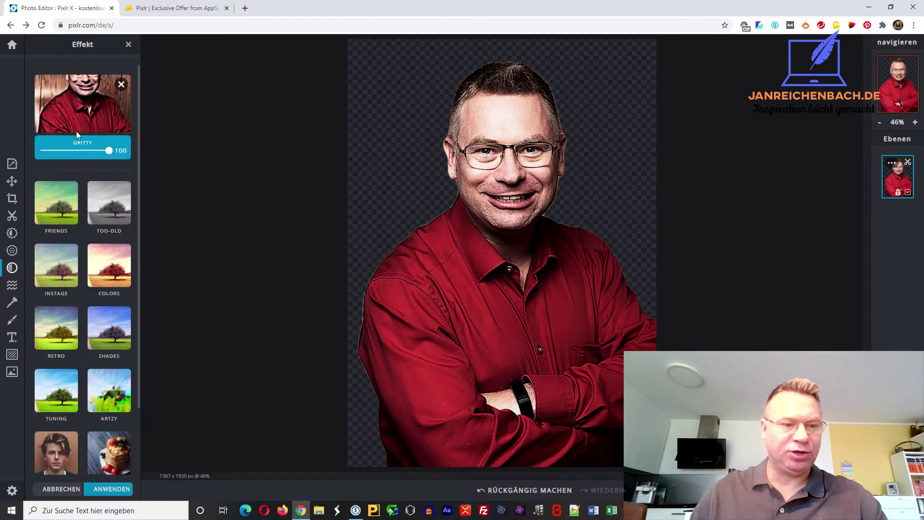
Preview the Retro effects RANGUIT, RANGEEN, CREAMLOW and SVEN, then return to the start page.
left_click(50, 336)
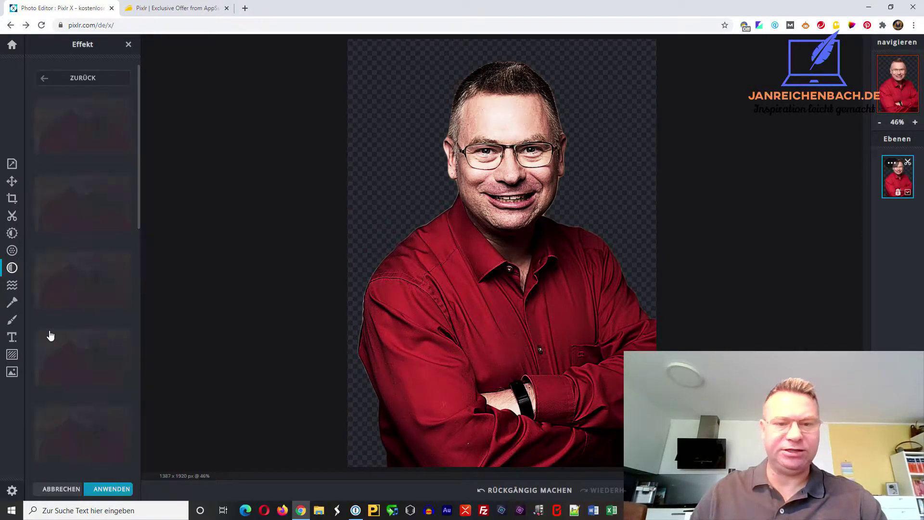
left_click(66, 202)
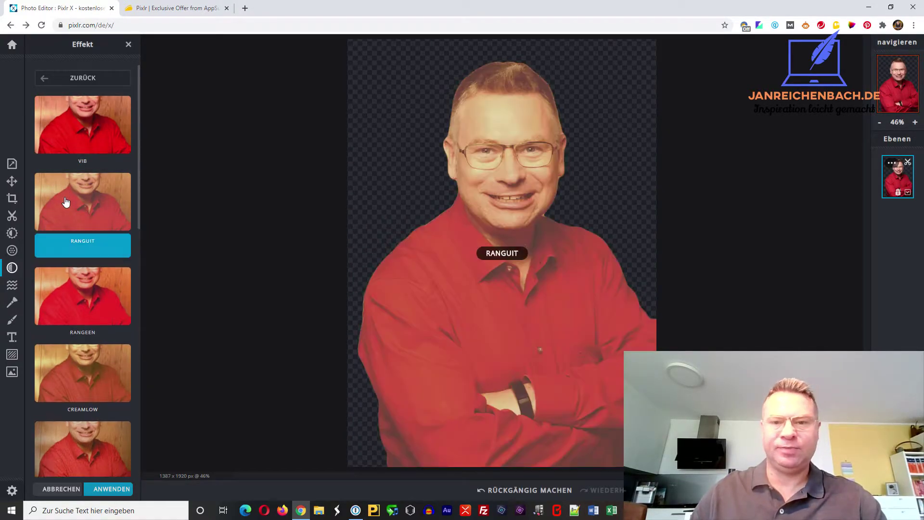
left_click(92, 309)
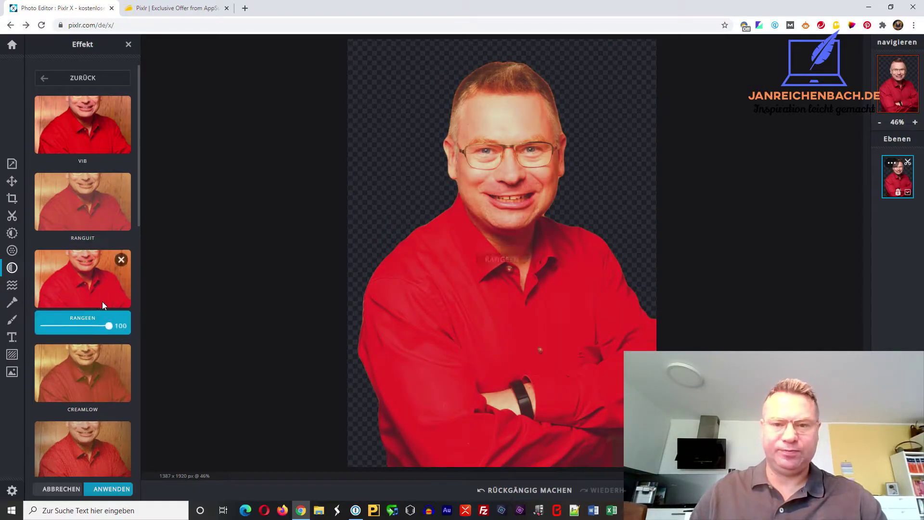
left_click(91, 388)
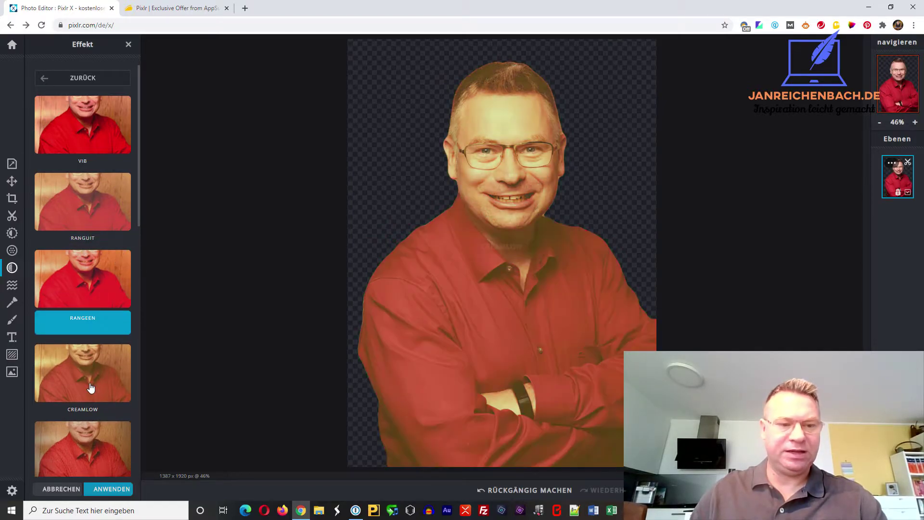
left_click(97, 438)
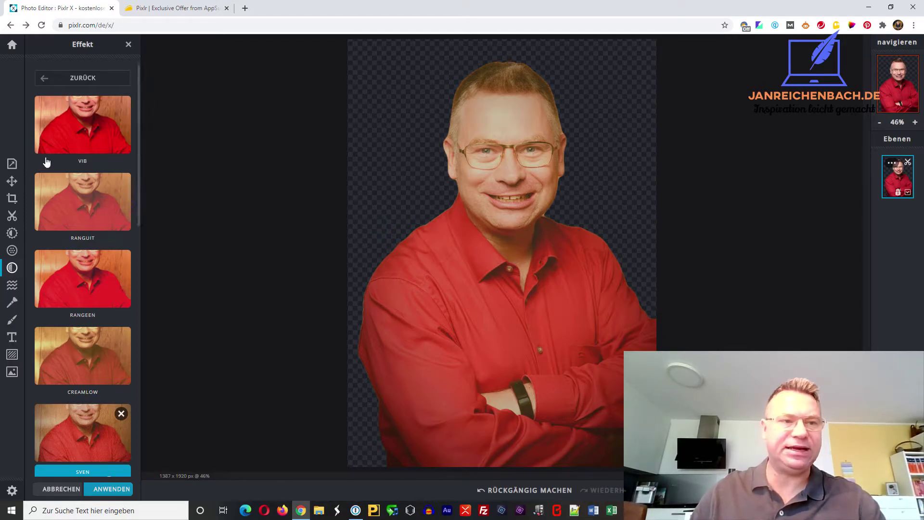
left_click(74, 84)
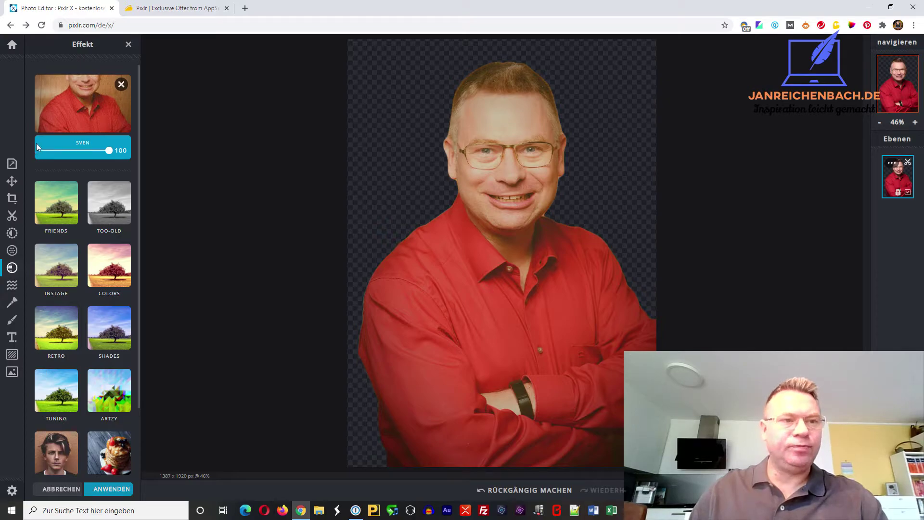
left_click(12, 46)
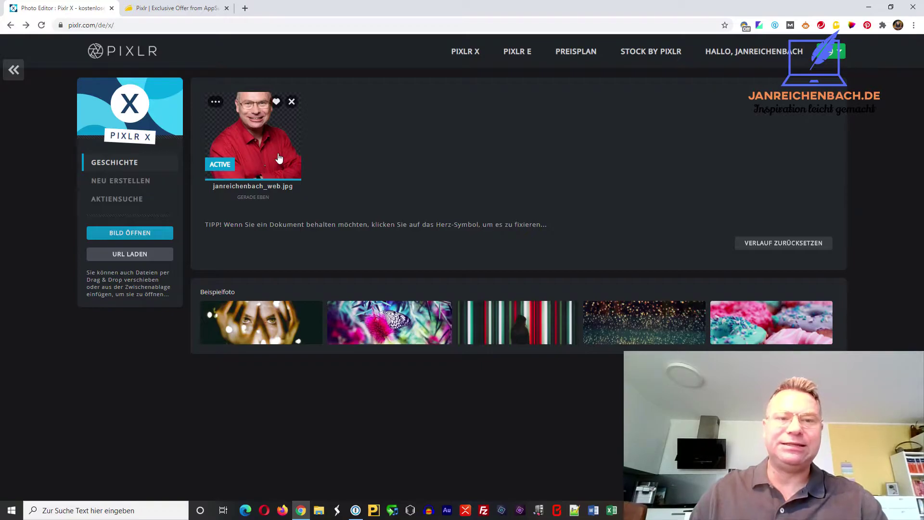
mouse_move(253, 137)
mouse_move(253, 155)
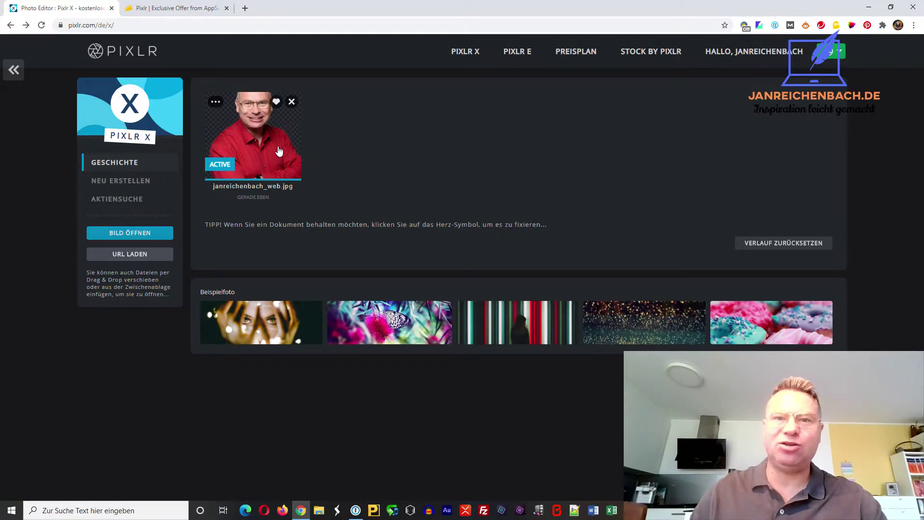
left_click(277, 103)
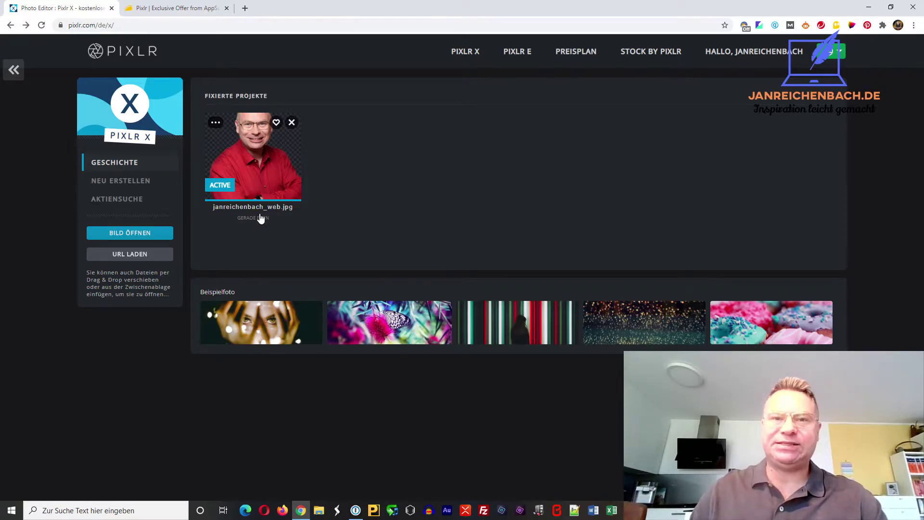
Switch to Pixlr E and open the desktop portrait JPG resized to Full HD, 1387 × 1920.
left_click(525, 52)
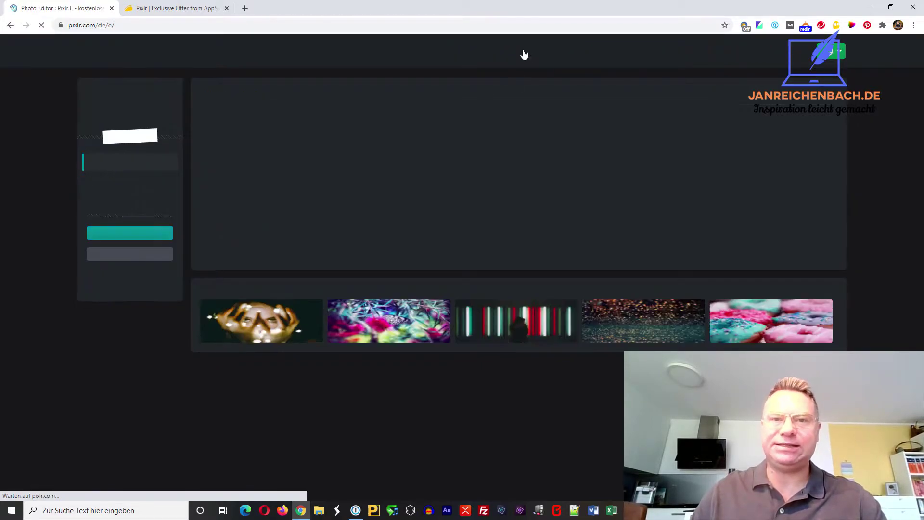
left_click(120, 236)
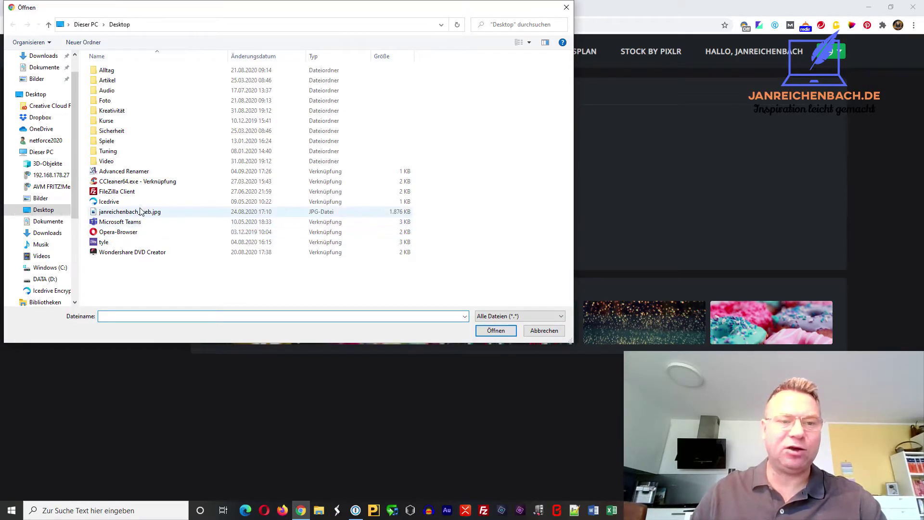
left_click(141, 213)
left_click(507, 330)
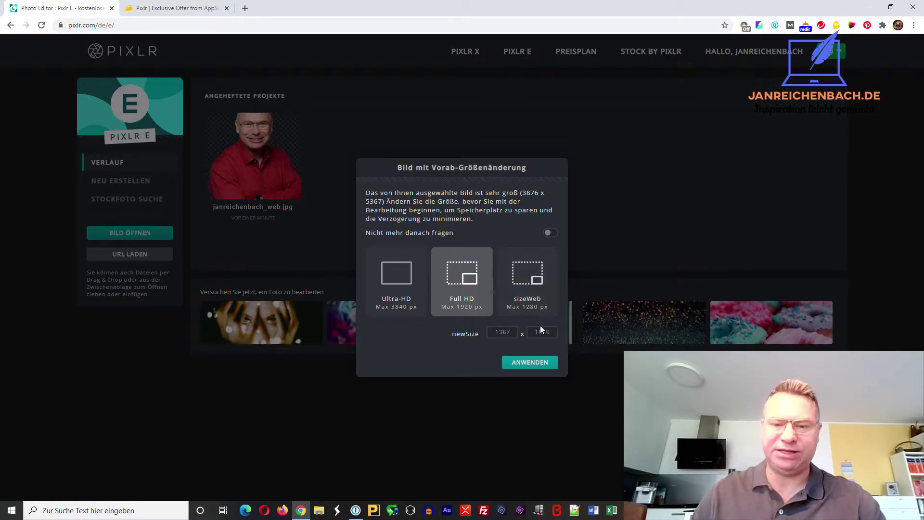
left_click(540, 369)
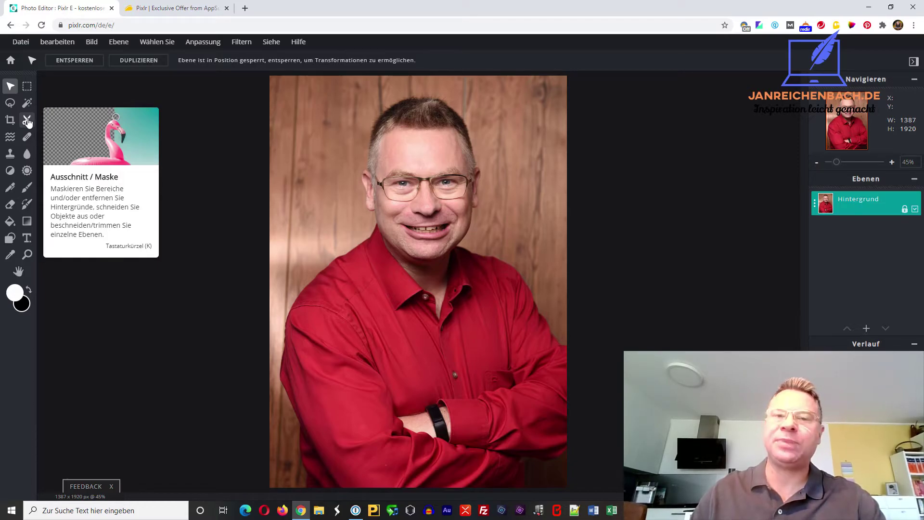
Cut the man out of the wooden background with the Ausschnitt/Maske AI-Automatik option.
left_click(27, 121)
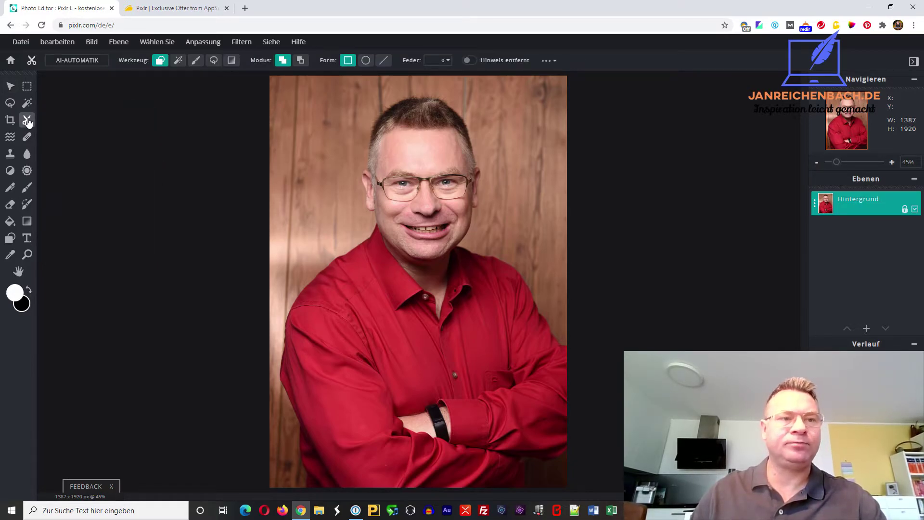
left_click(72, 62)
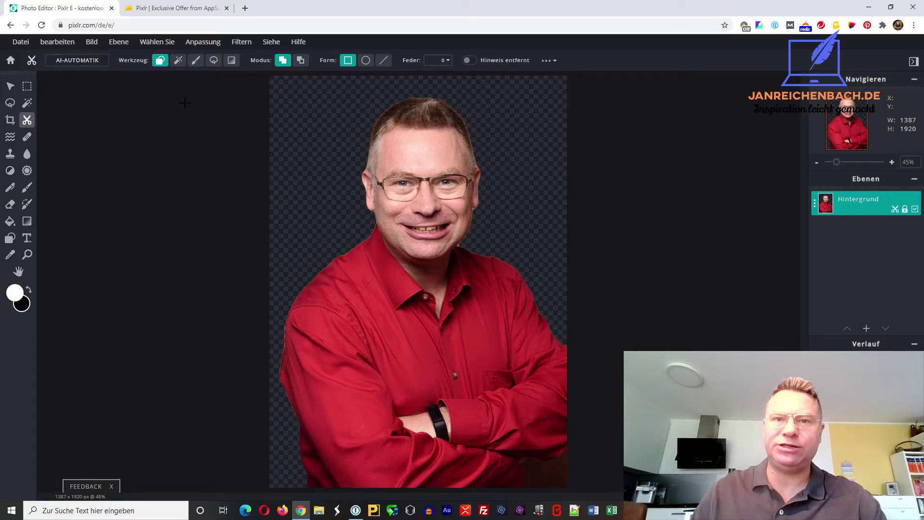
left_click(867, 328)
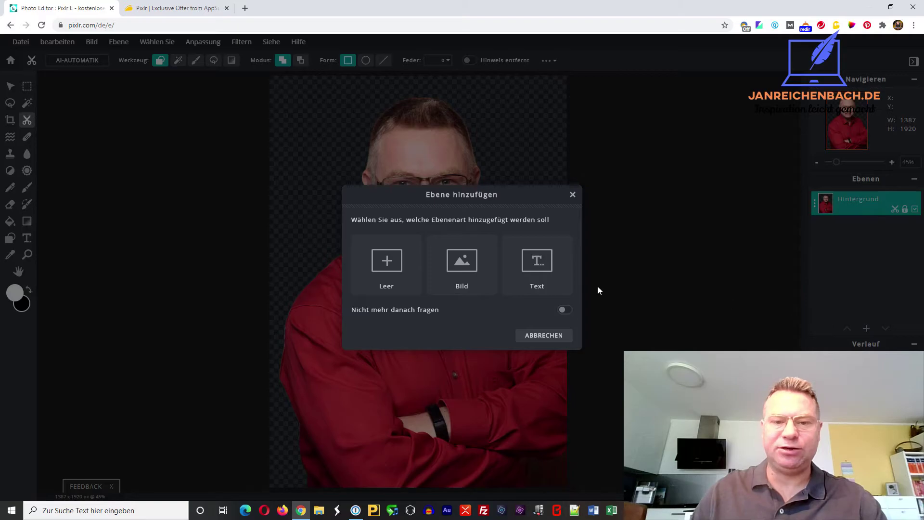
Add an empty Layer 2 and set the foreground colour to peach #EC9D75.
left_click(384, 268)
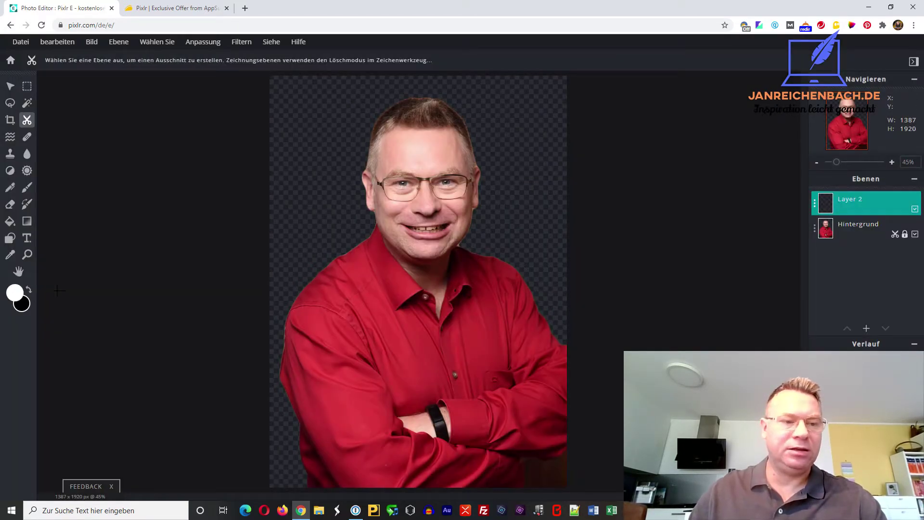
left_click(14, 294)
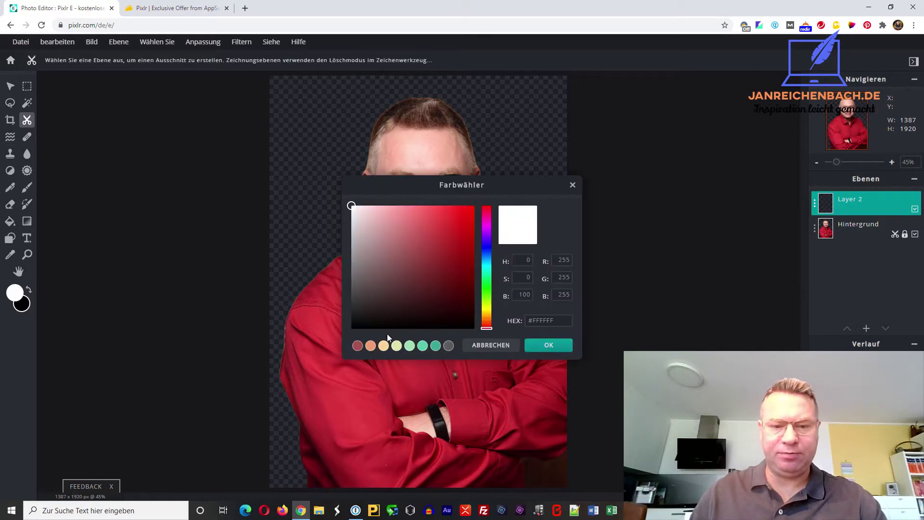
left_click(371, 347)
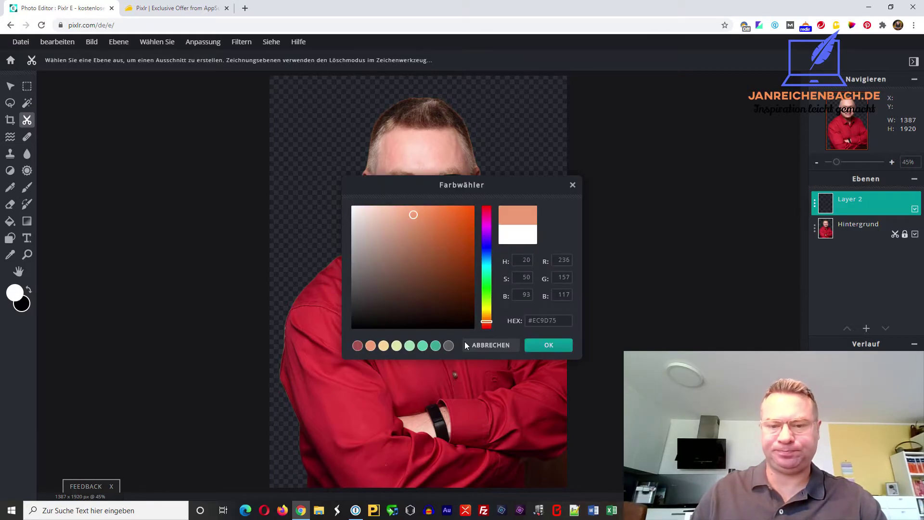
left_click(546, 345)
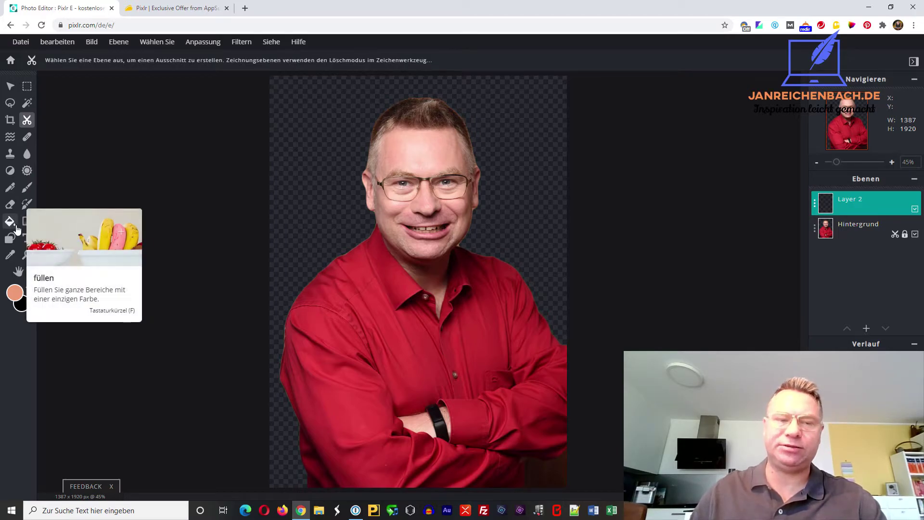
Fill Layer 2 entirely with peach using the fill bucket, then open its layer properties.
left_click(16, 227)
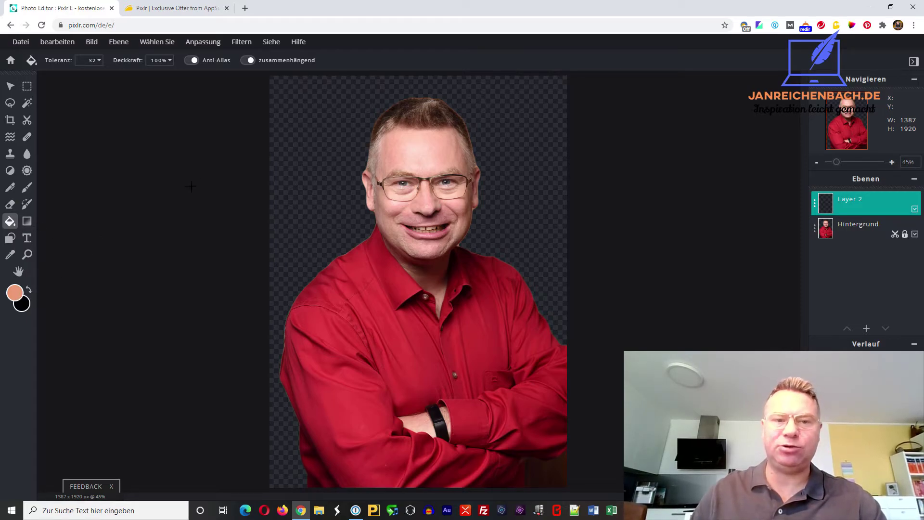
left_click(289, 111)
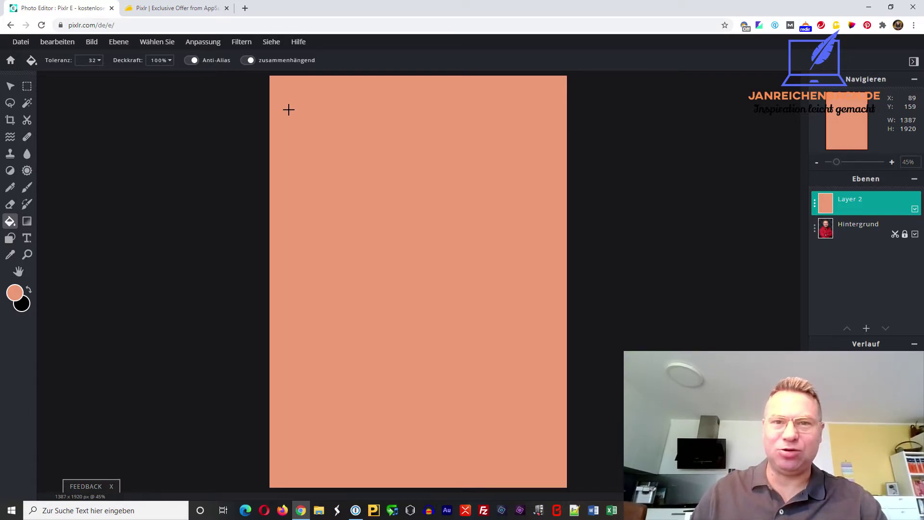
left_click(814, 206)
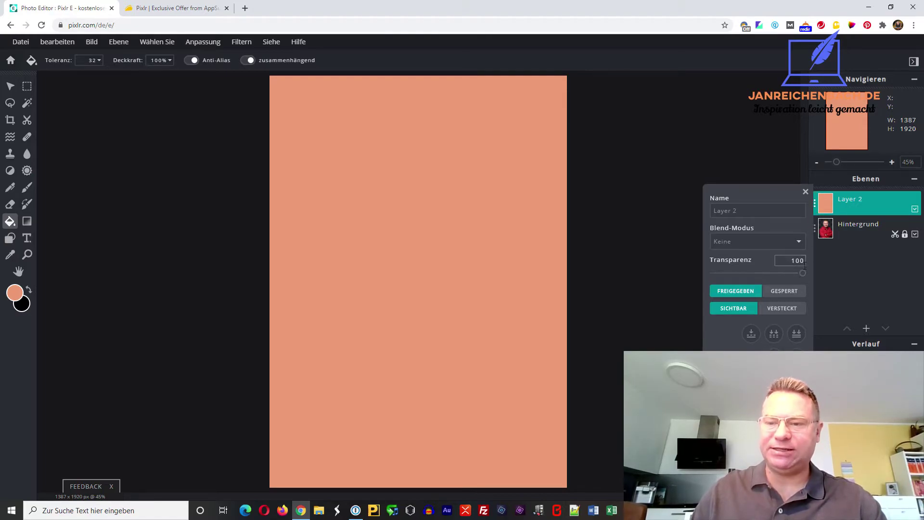
Set Layer 2's blend mode to Ineinanderkopieren, leaving transparency at 100.
mouse_move(802, 273)
left_mouse_down()
mouse_move(732, 274)
mouse_move(807, 280)
left_mouse_up()
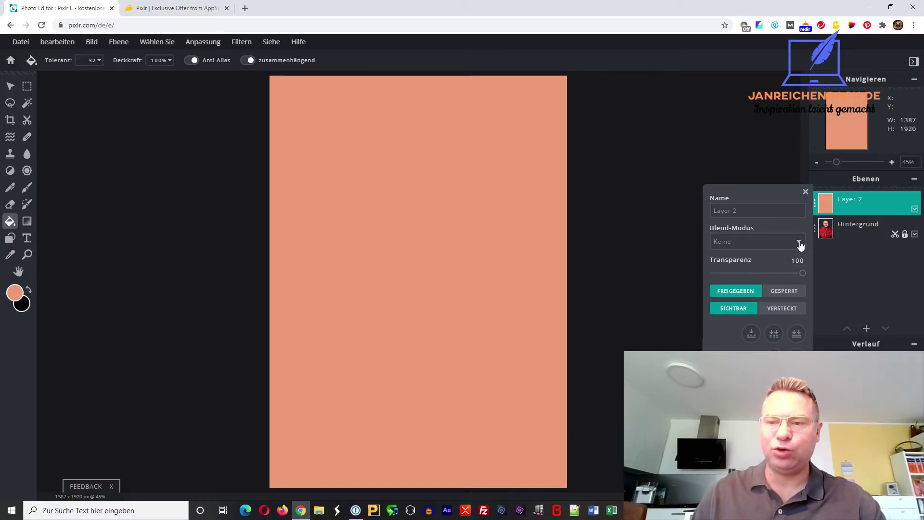
left_click(800, 246)
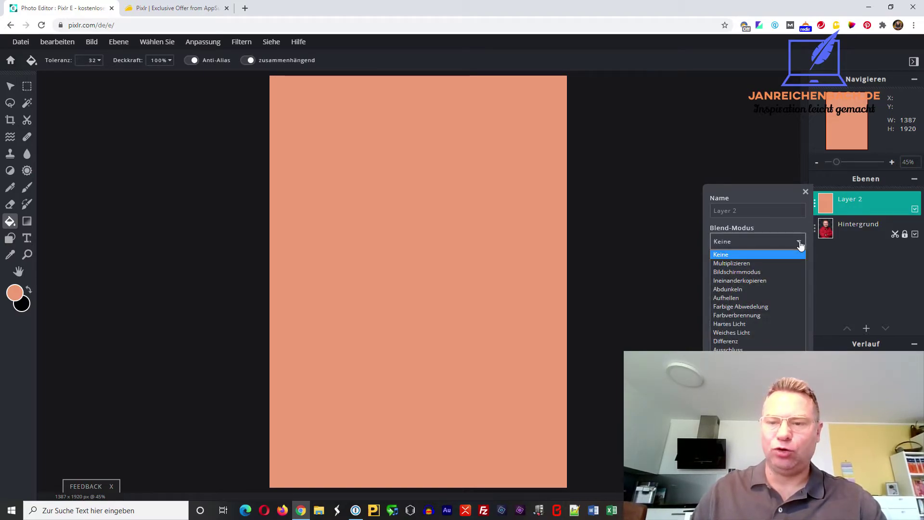
left_click(763, 280)
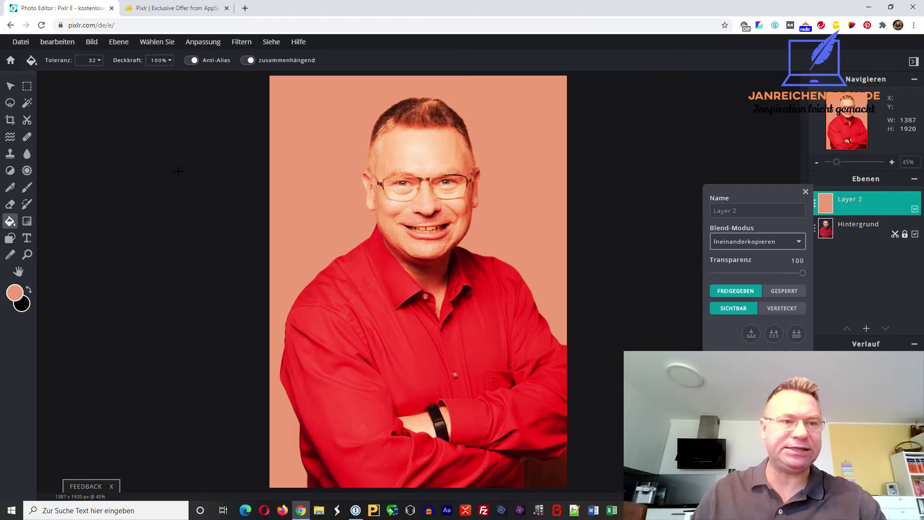
Open Farbton & Sättigung, move its panel aside, then dismiss it with the layer properties.
left_click(203, 44)
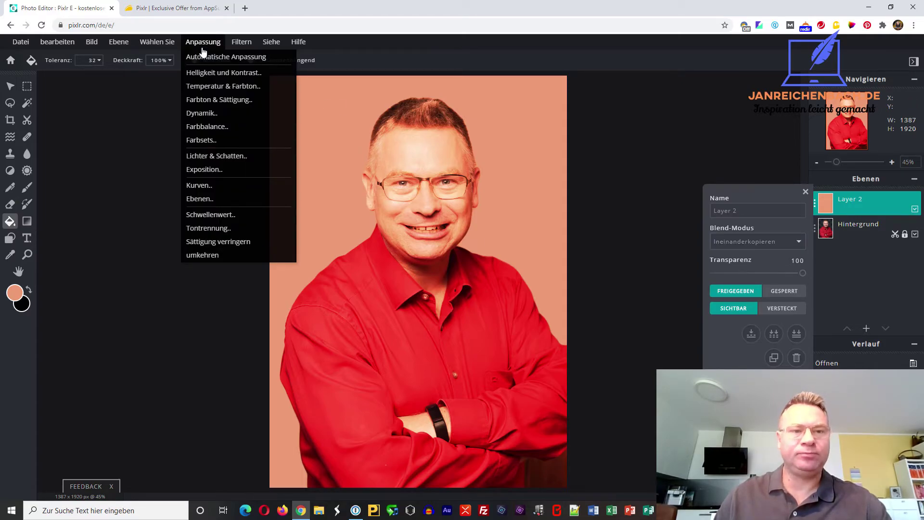
left_click(223, 107)
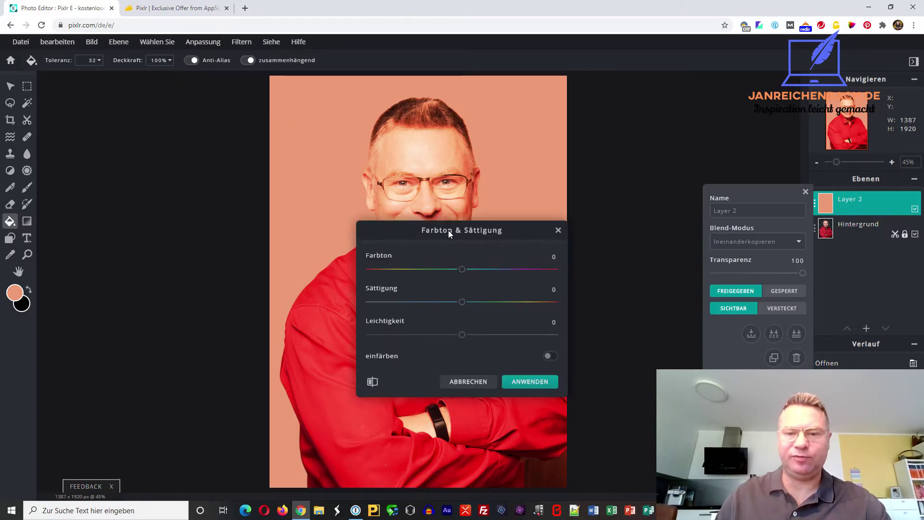
mouse_move(449, 230)
left_mouse_down()
mouse_move(645, 187)
mouse_move(583, 197)
left_mouse_up()
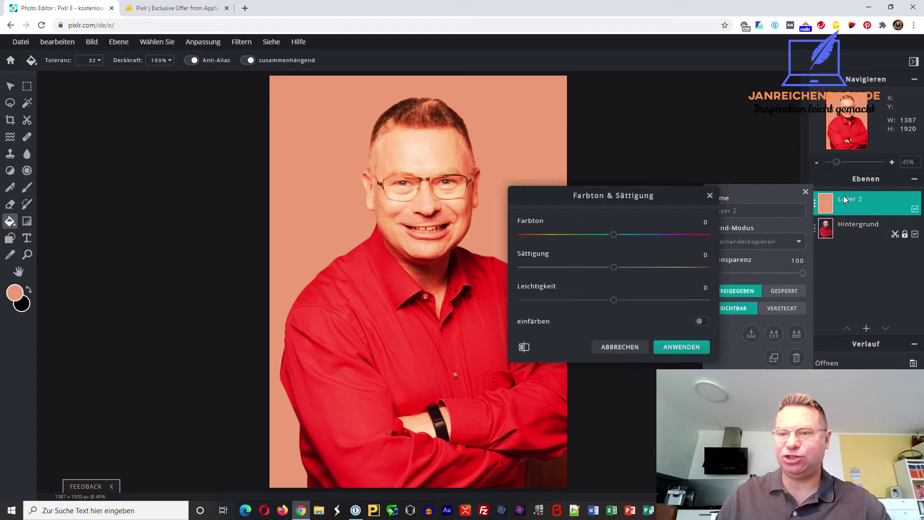
left_click(710, 196)
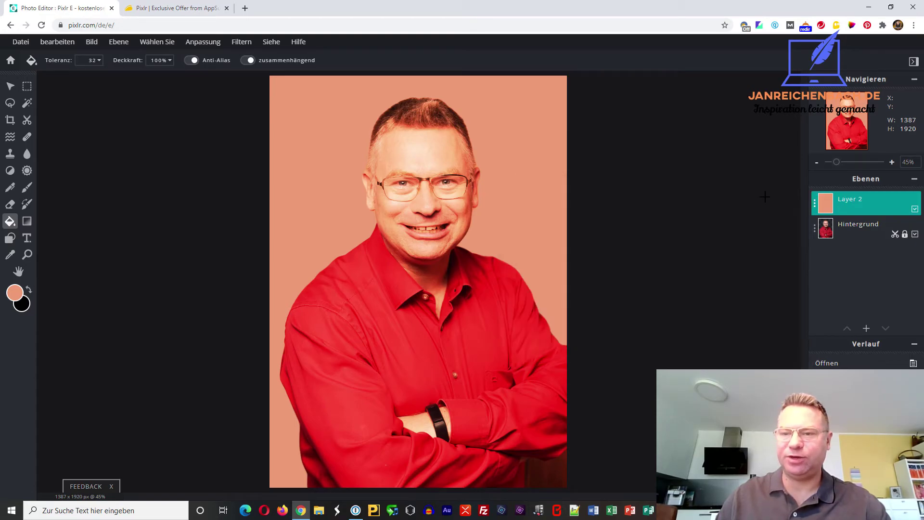
Reopen Farbton & Sättigung, preview a pink-purple hue shift, and cancel the changes.
left_click(212, 43)
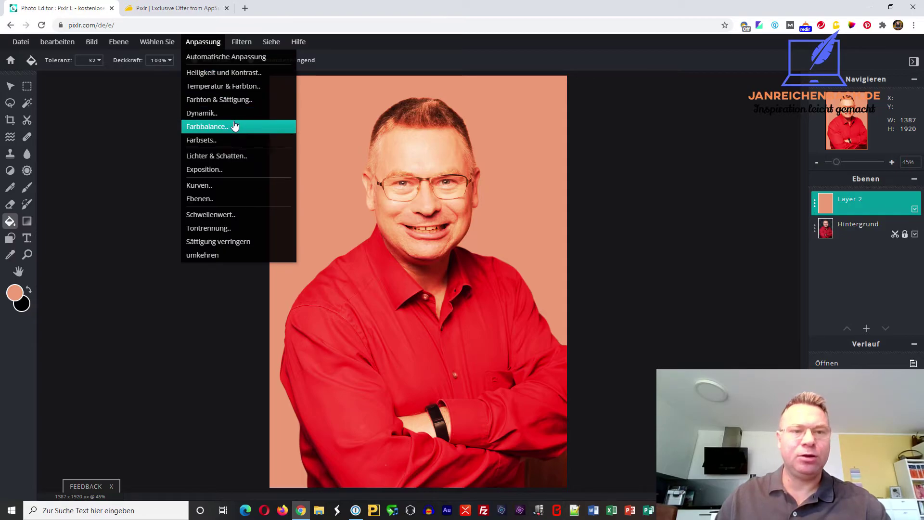
left_click(234, 103)
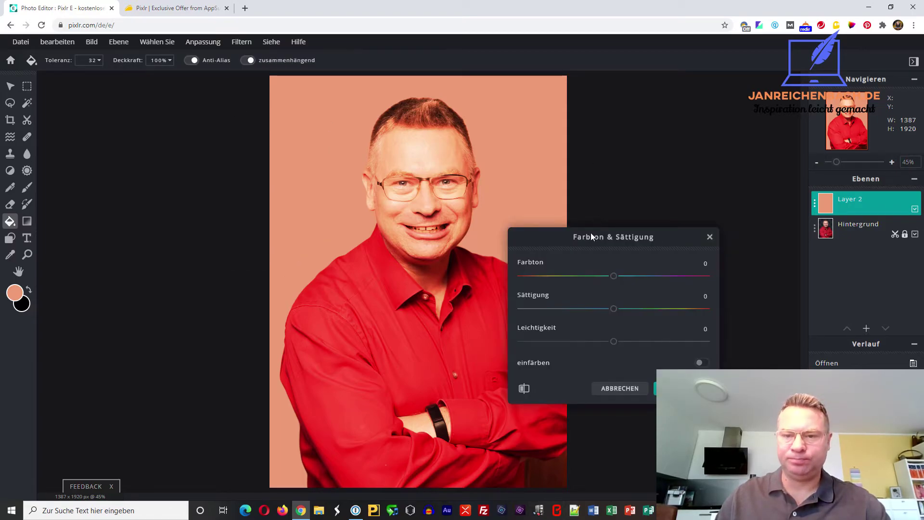
left_click_drag(591, 233, 663, 200)
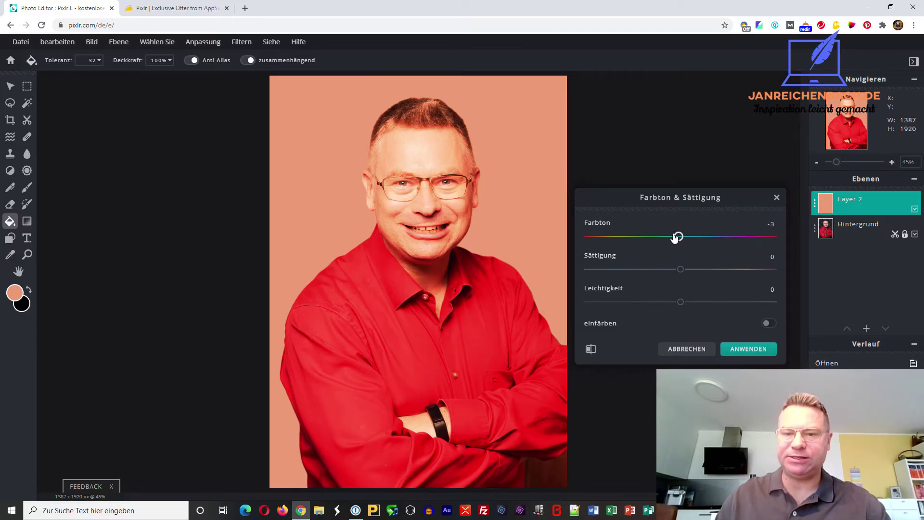
mouse_move(675, 237)
left_mouse_down()
mouse_move(588, 237)
mouse_move(750, 243)
mouse_move(683, 244)
mouse_move(671, 269)
mouse_move(601, 271)
mouse_move(764, 271)
mouse_move(687, 272)
mouse_move(642, 306)
mouse_move(602, 305)
mouse_move(750, 294)
mouse_move(683, 303)
left_mouse_up()
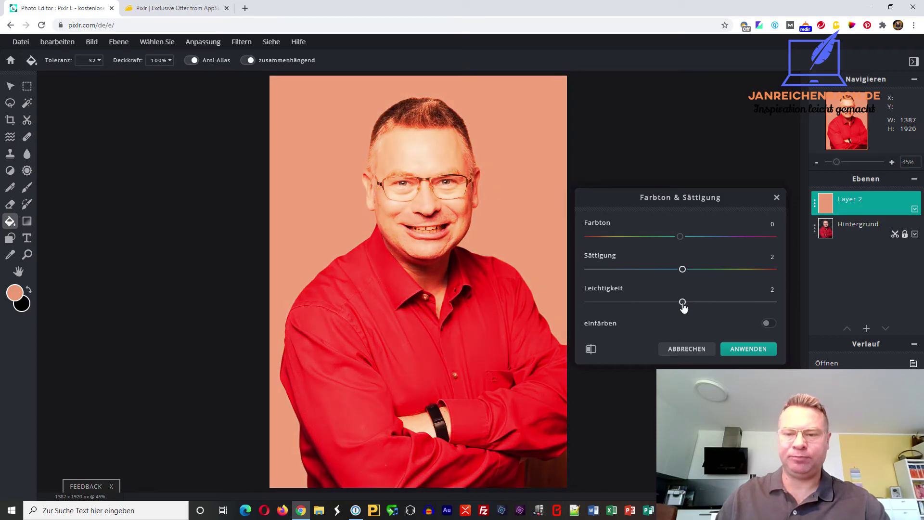
left_click(679, 354)
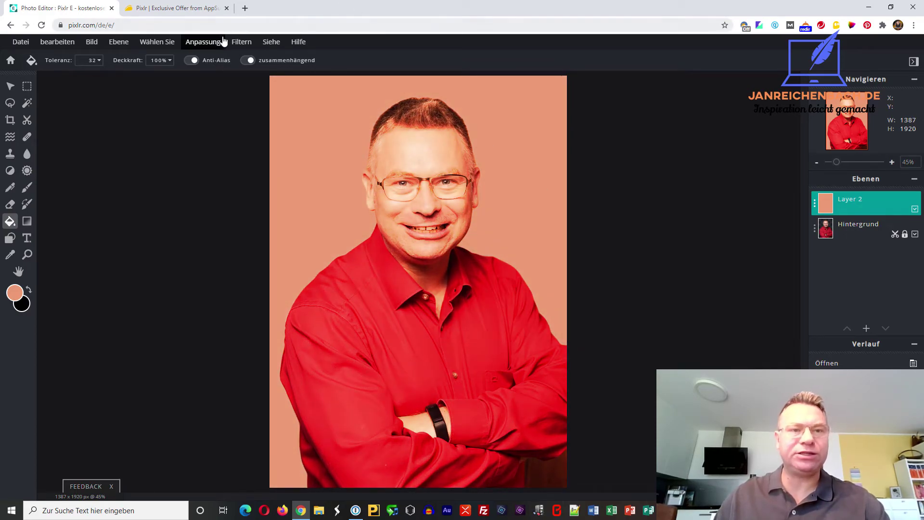
left_click(211, 47)
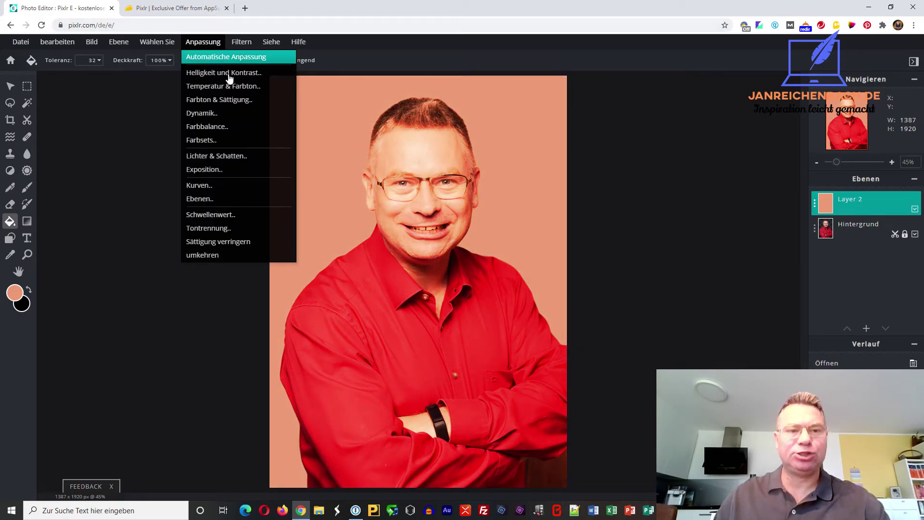
left_click(235, 143)
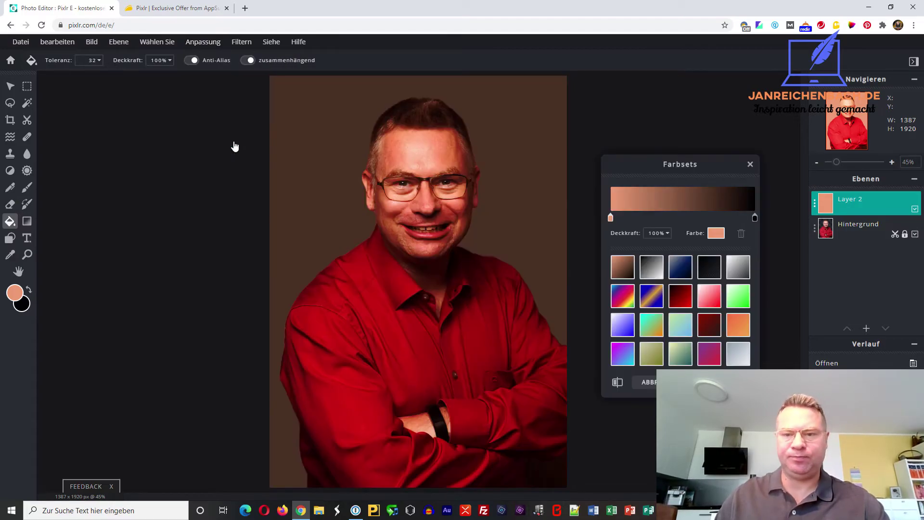
left_click(658, 273)
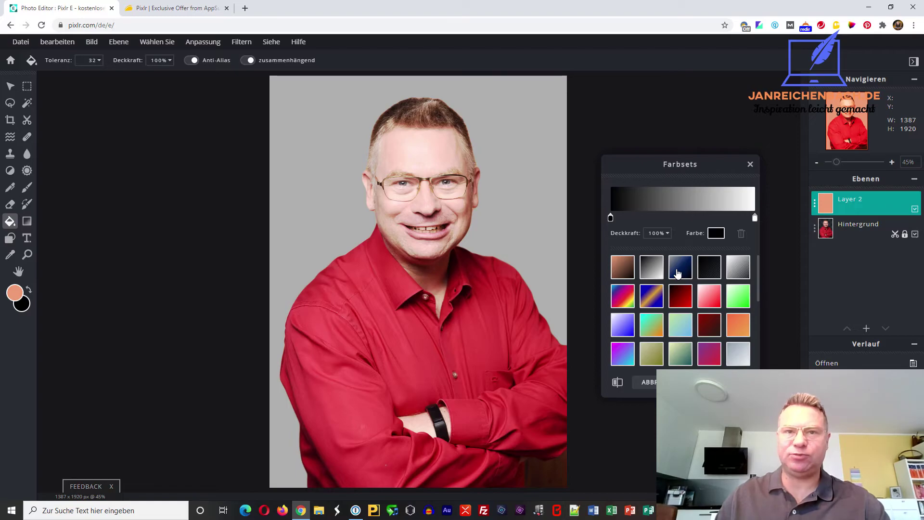
left_click(678, 273)
left_click(713, 270)
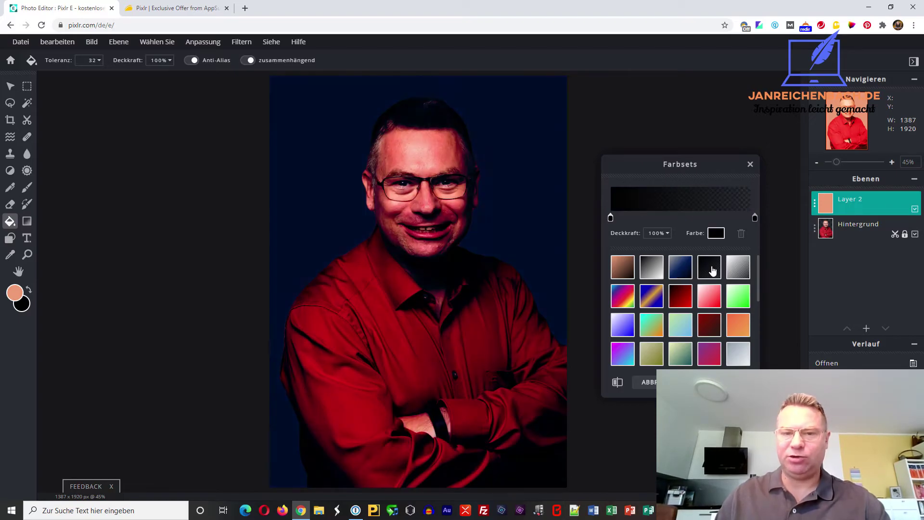
left_click(744, 271)
left_click(656, 300)
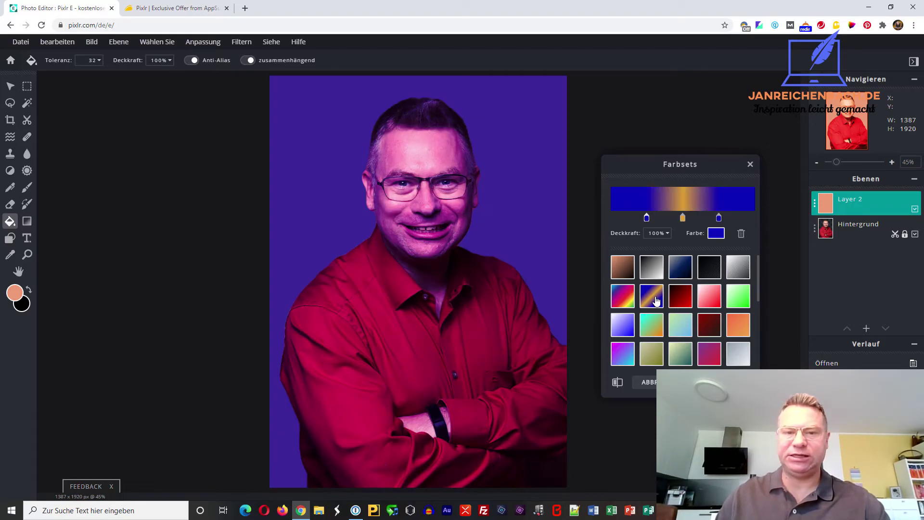
left_click(619, 301)
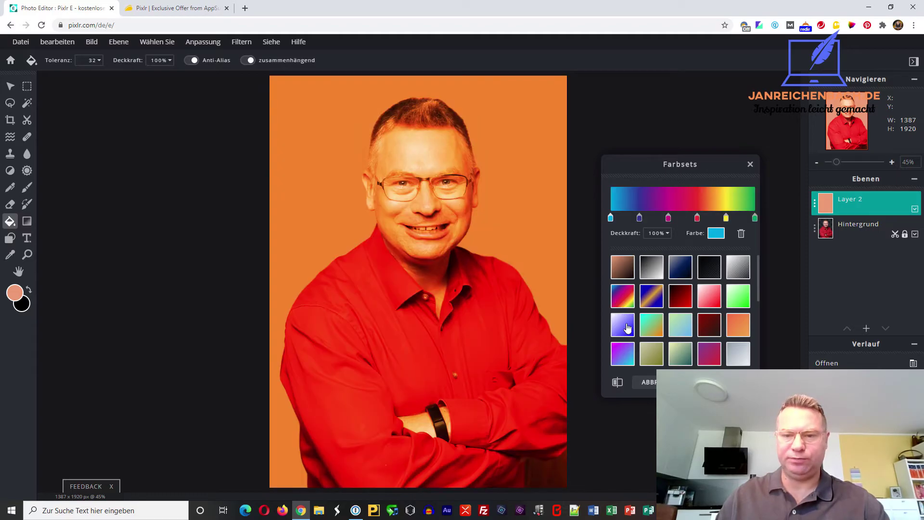
left_click(628, 327)
left_click(677, 332)
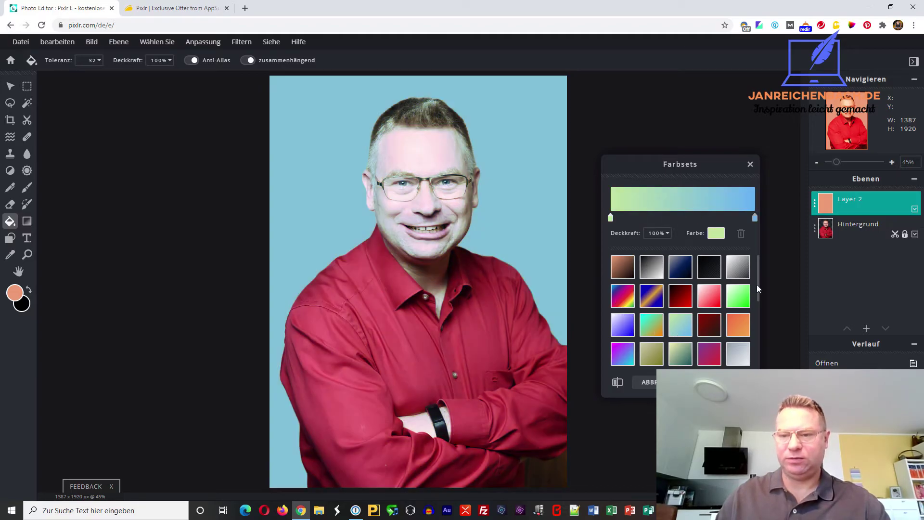
left_click_drag(757, 285, 756, 357)
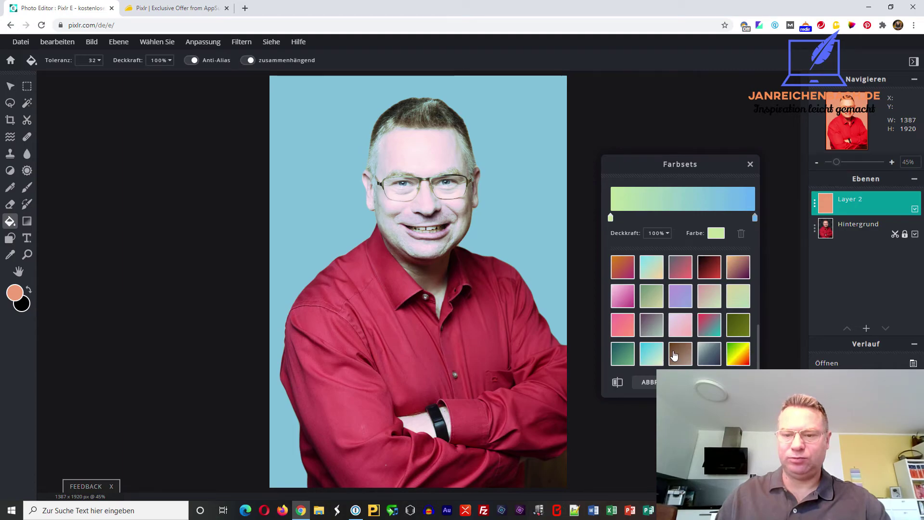
left_click(676, 356)
left_click(707, 355)
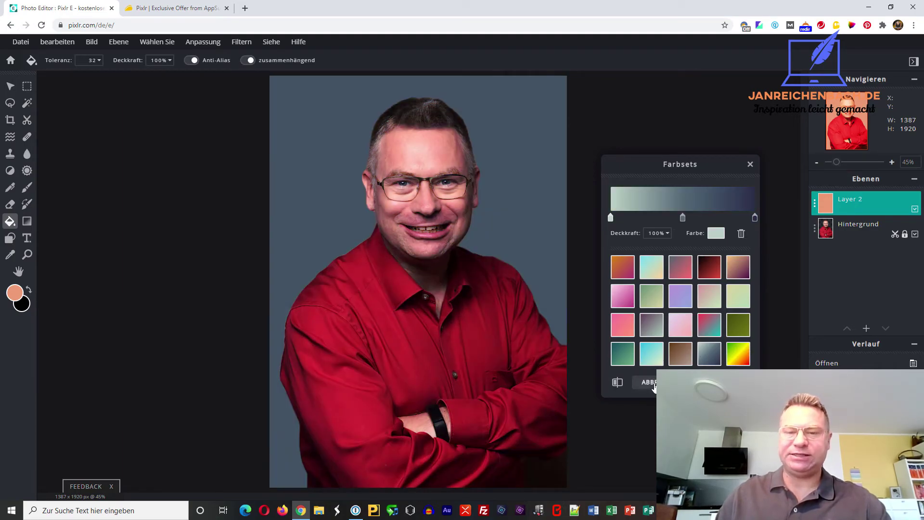
left_click(654, 383)
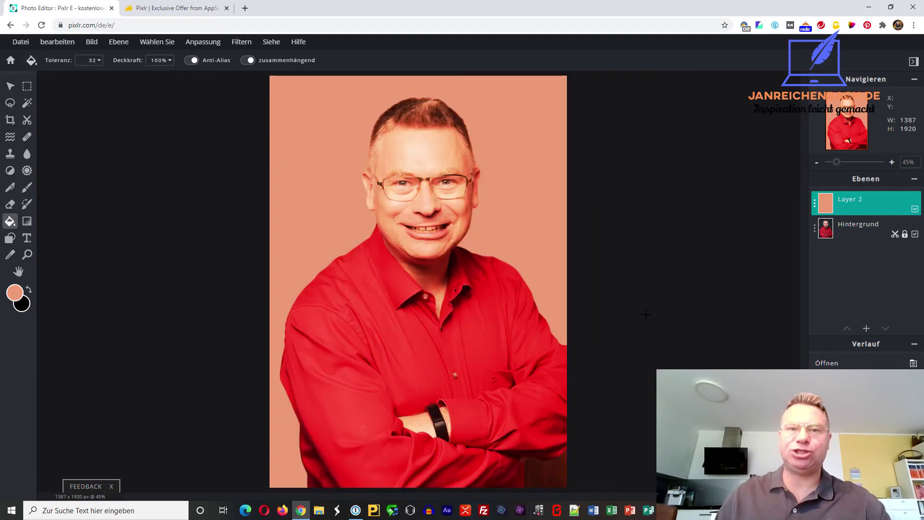
left_click(245, 47)
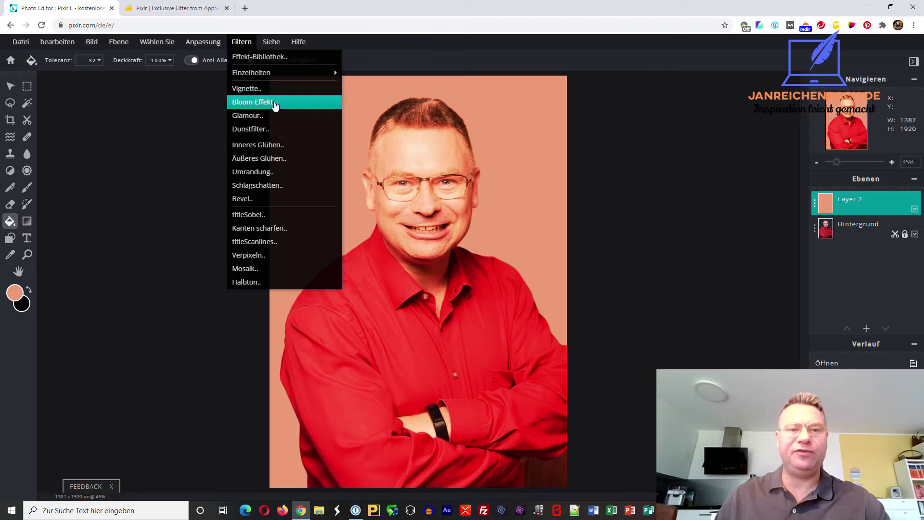
left_click(275, 105)
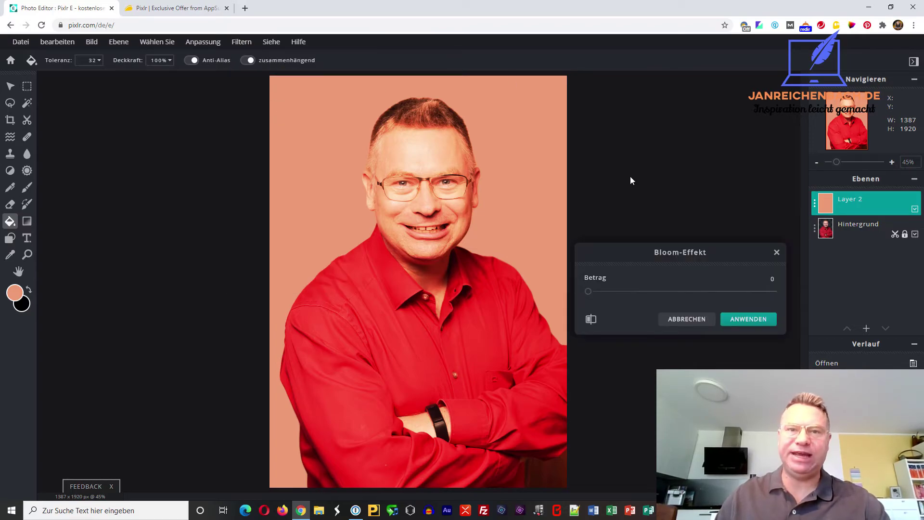
mouse_move(588, 292)
left_mouse_down()
mouse_move(712, 292)
mouse_move(651, 292)
left_mouse_up()
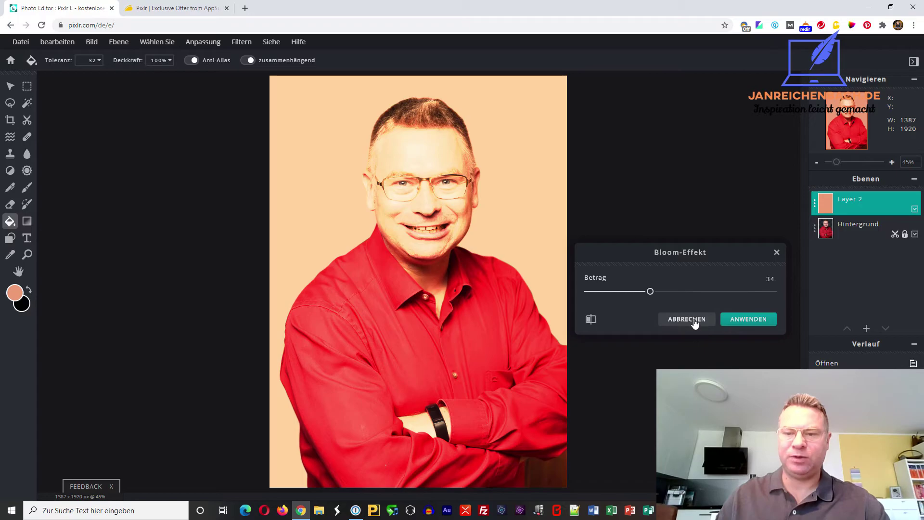
left_click(680, 321)
left_click(243, 43)
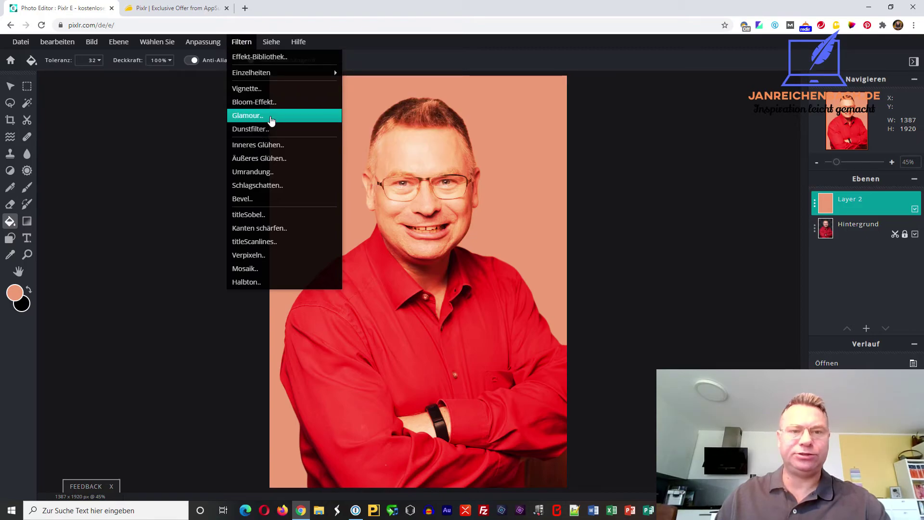
left_click(272, 122)
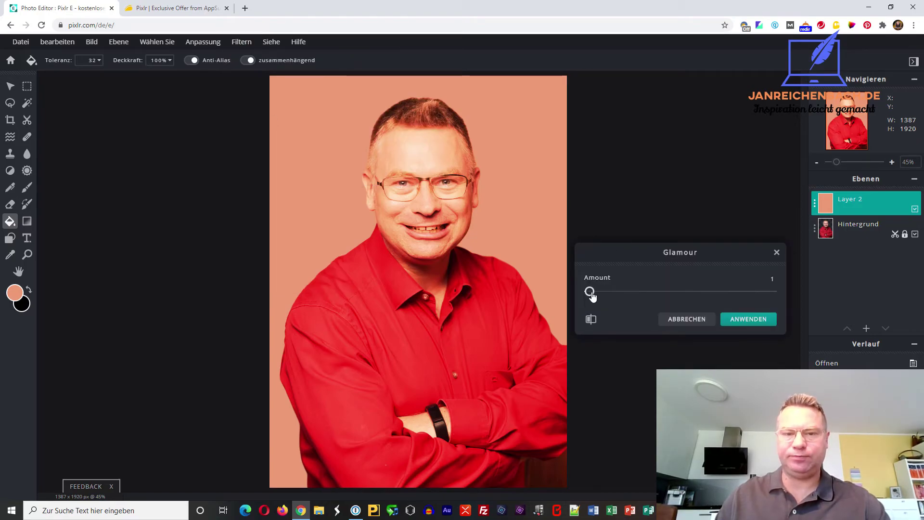
left_click_drag(589, 294, 635, 292)
left_click_drag(733, 301, 755, 301)
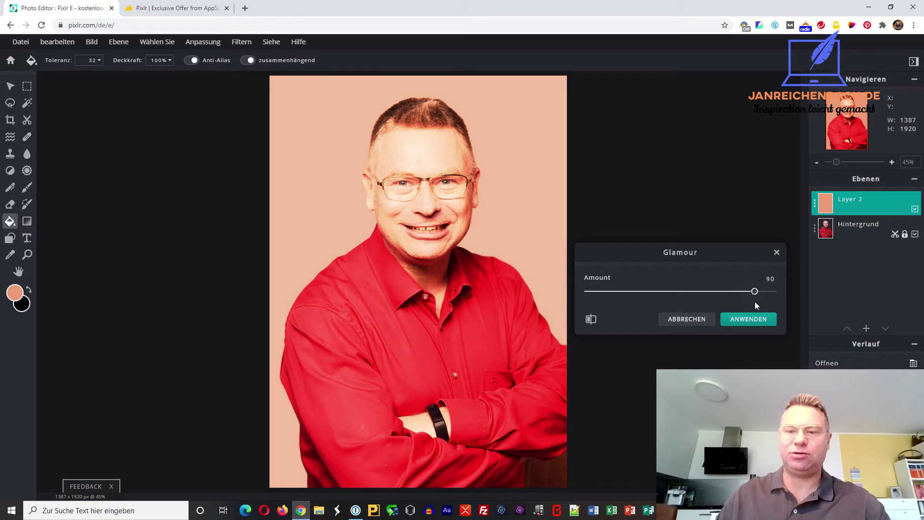
left_click(687, 320)
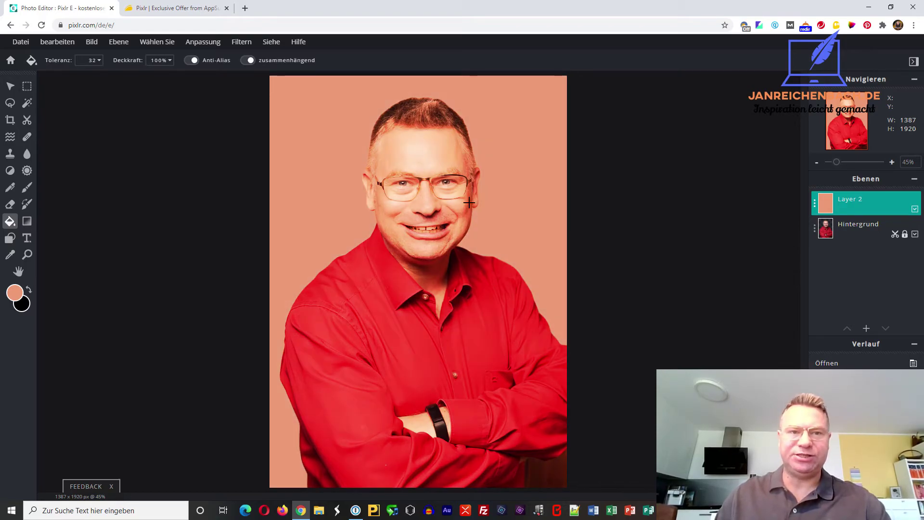
left_click(247, 44)
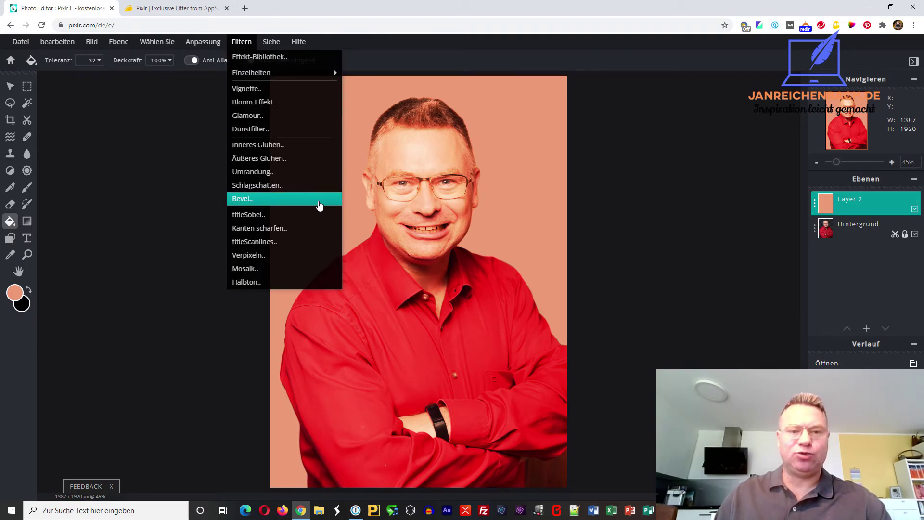
left_click(319, 205)
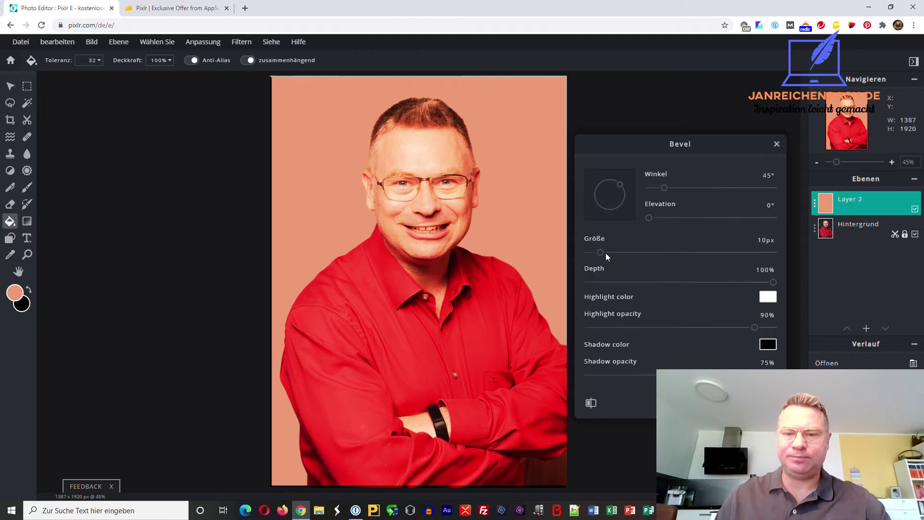
left_click_drag(600, 252, 654, 260)
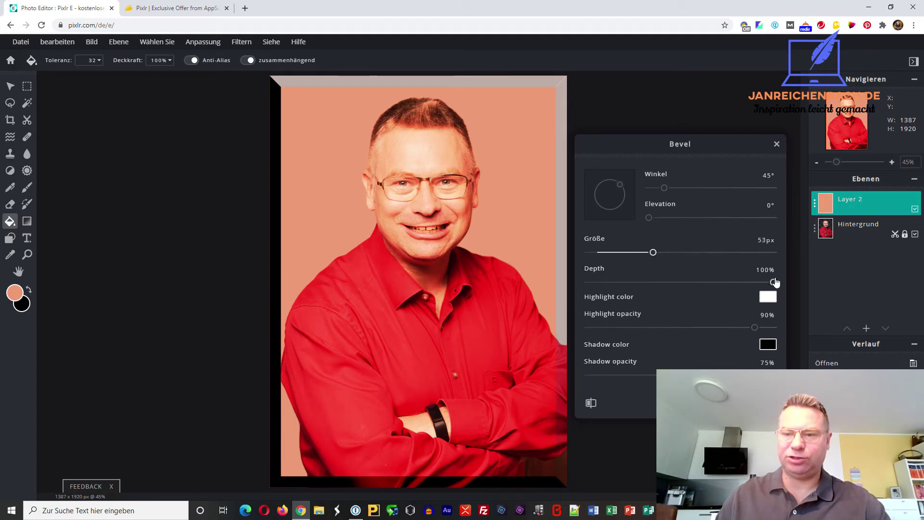
left_click_drag(770, 284, 631, 283)
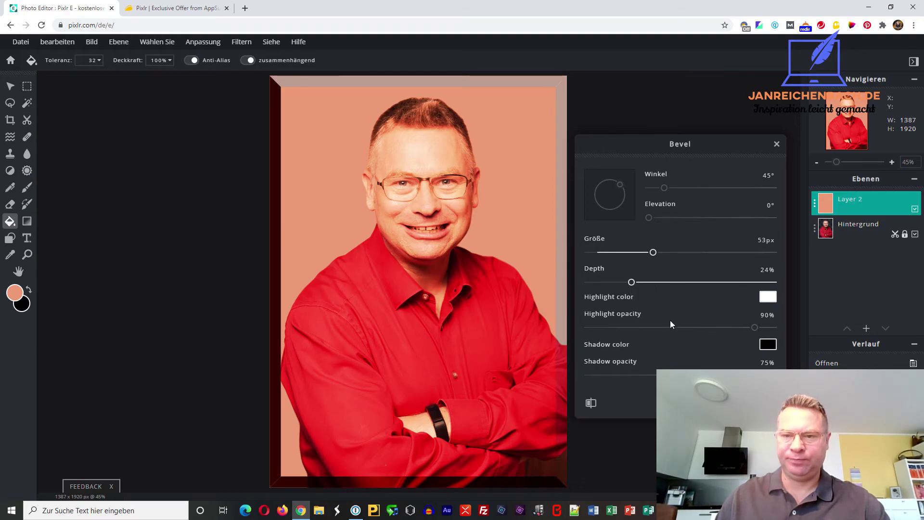
left_click_drag(652, 218, 727, 225)
left_click_drag(664, 188, 691, 188)
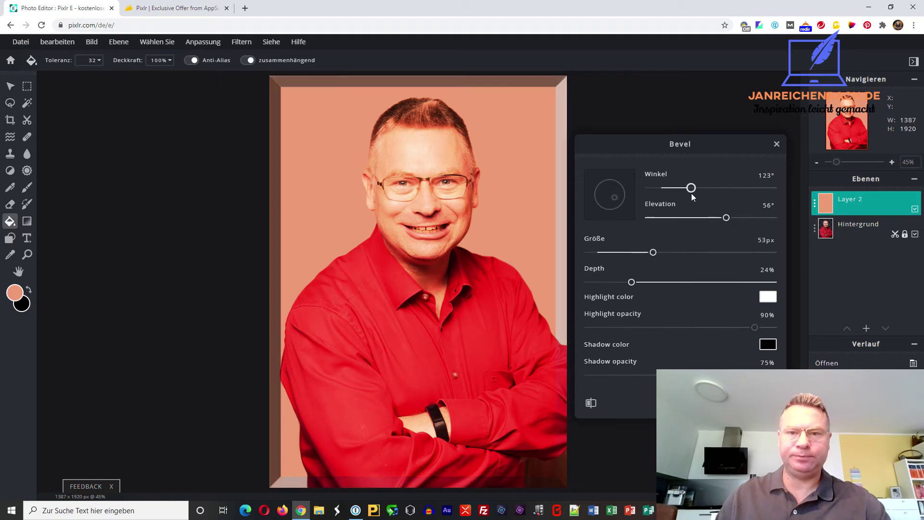
left_click(766, 300)
left_click(672, 263)
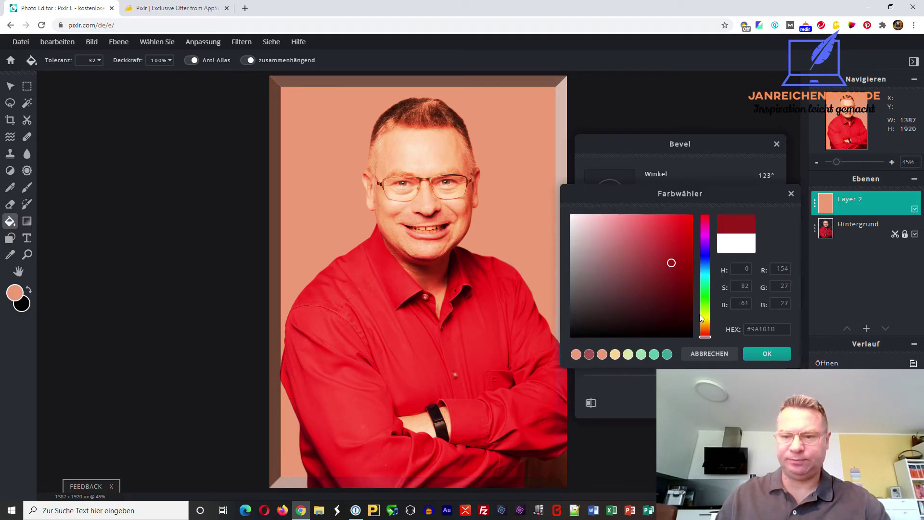
left_click(768, 354)
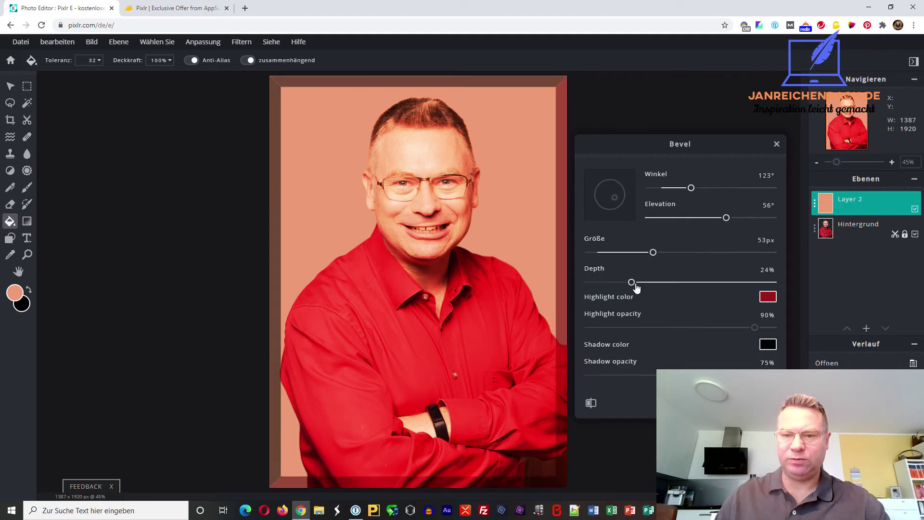
left_click_drag(634, 285, 647, 285)
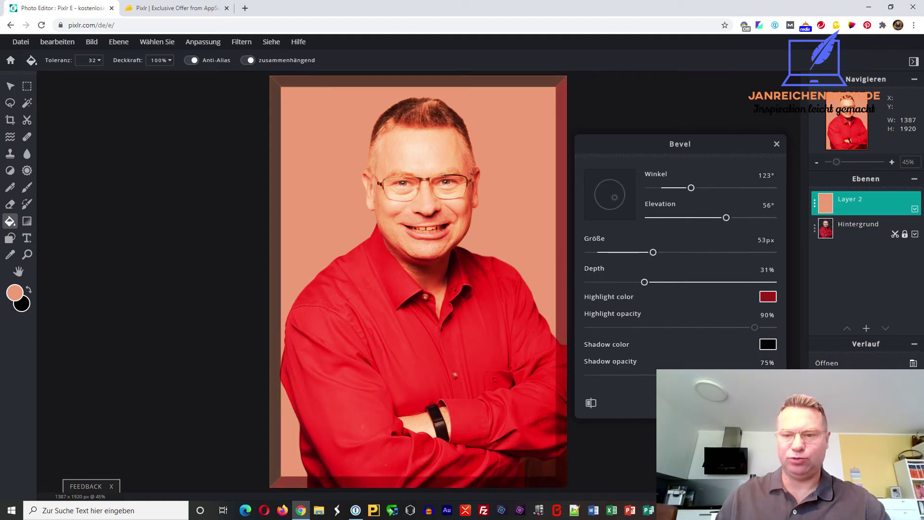
left_click(769, 345)
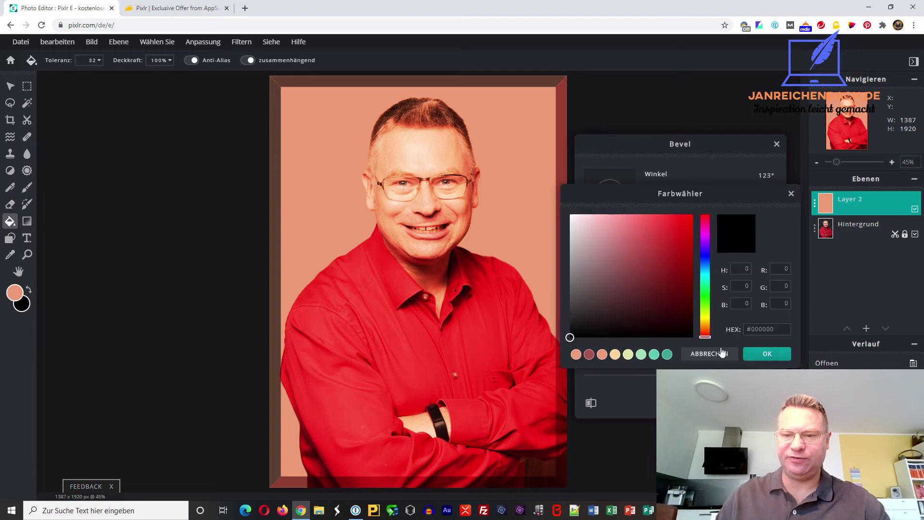
left_click(705, 315)
left_click(652, 244)
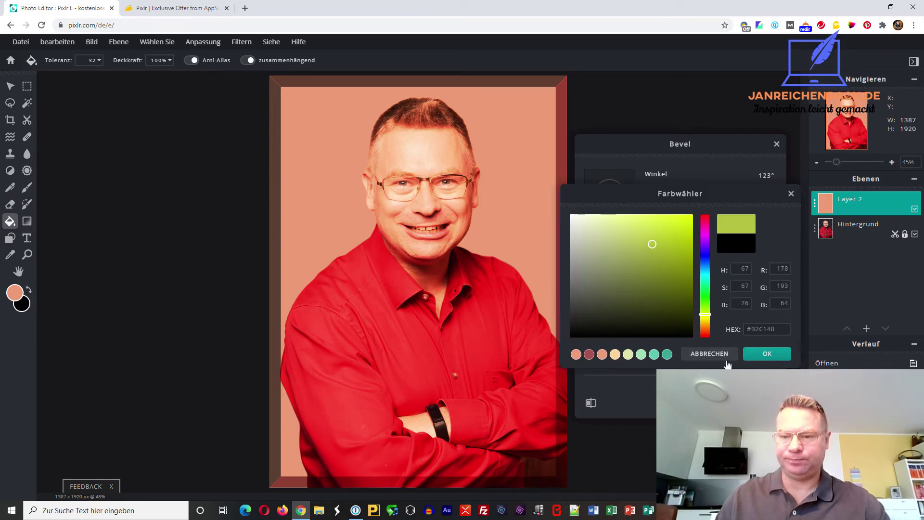
left_click(763, 354)
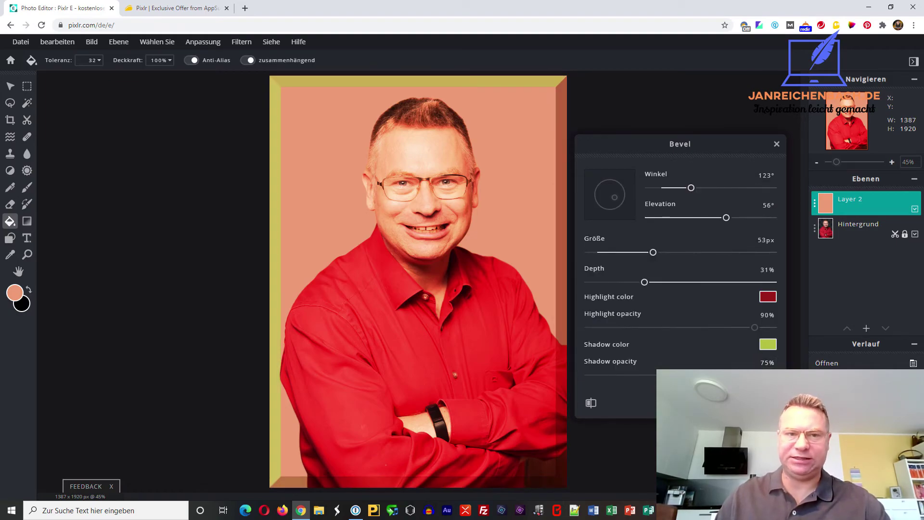
left_click(703, 403)
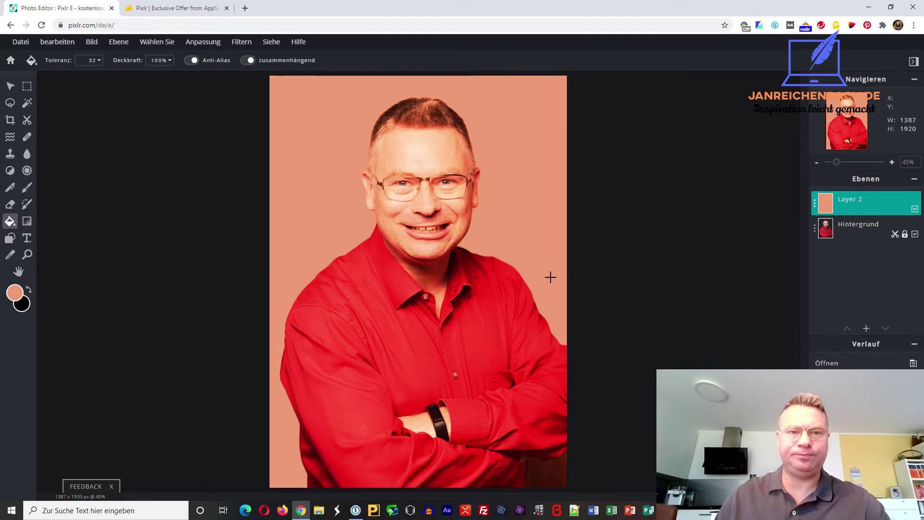
left_click(250, 46)
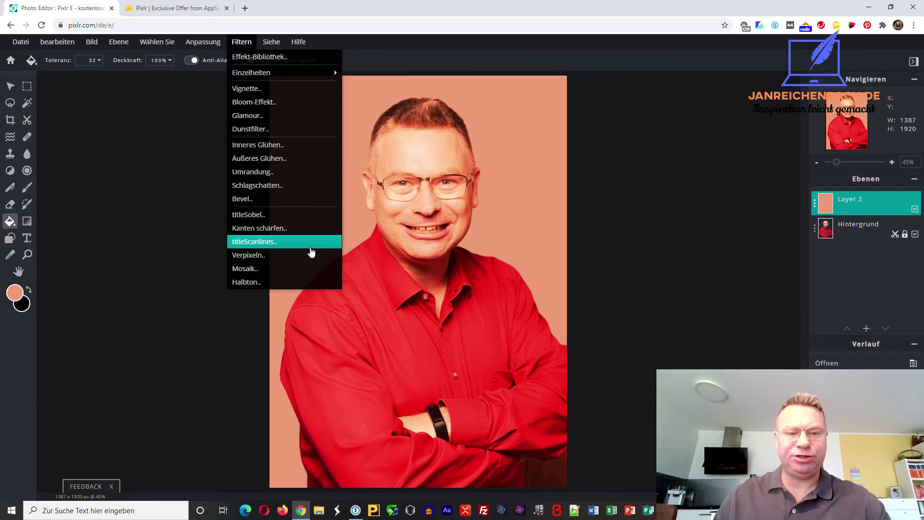
left_click(242, 42)
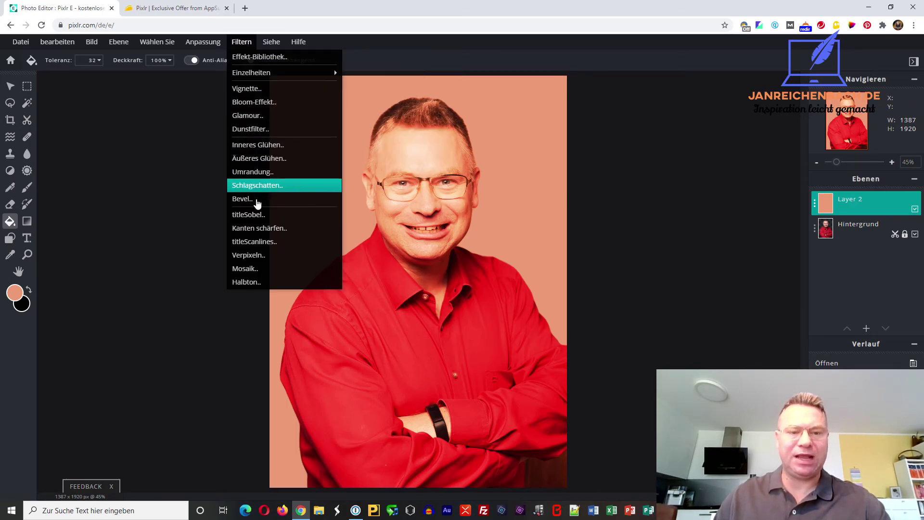
left_click(277, 284)
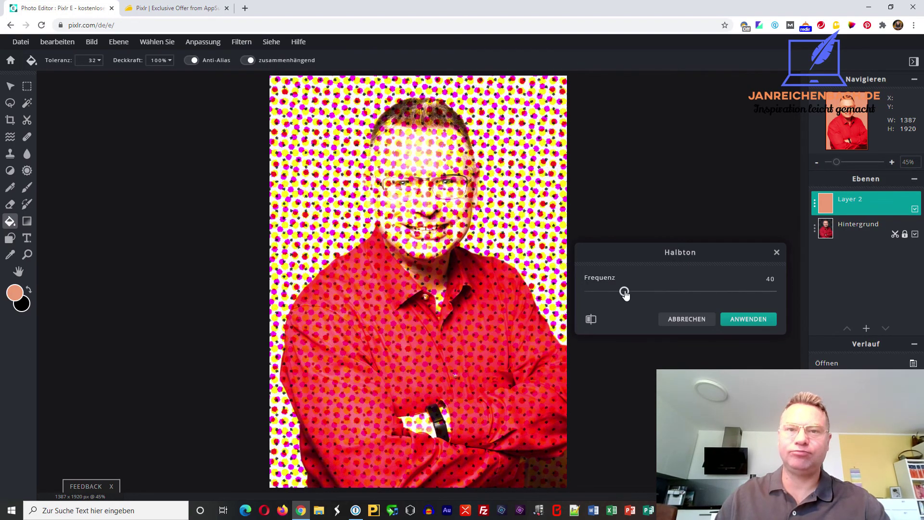
left_click_drag(624, 294, 587, 293)
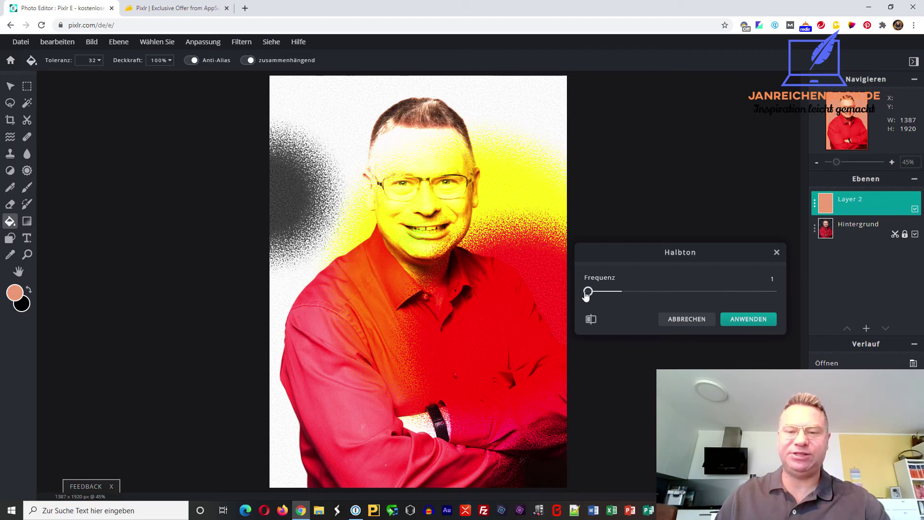
mouse_move(589, 292)
left_mouse_down()
mouse_move(580, 291)
mouse_move(786, 303)
left_mouse_up()
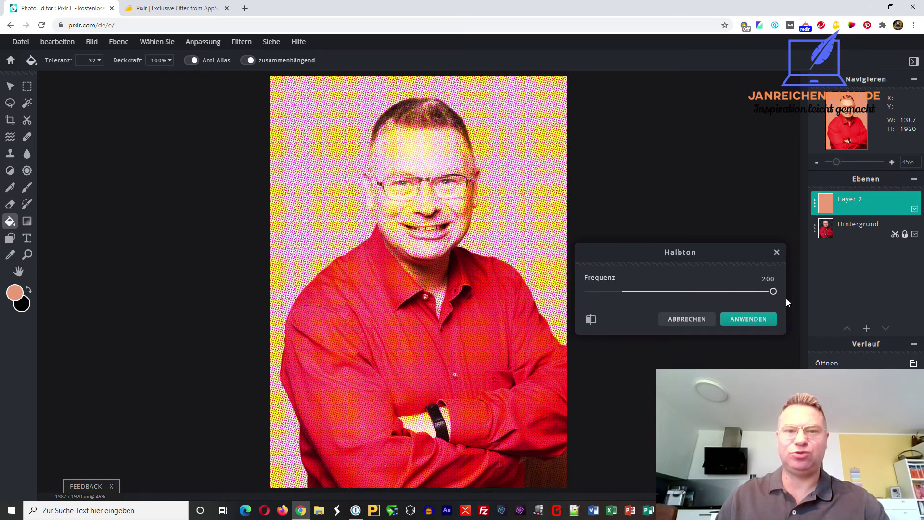
left_click(694, 321)
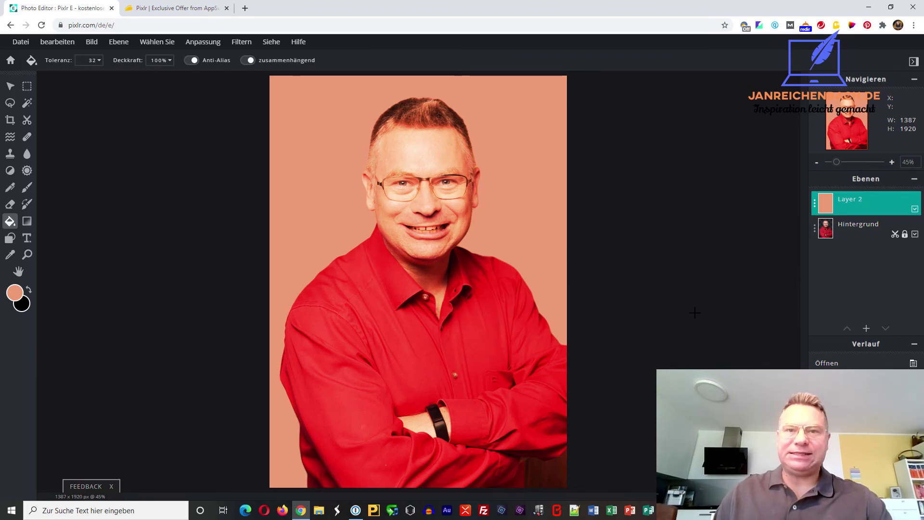